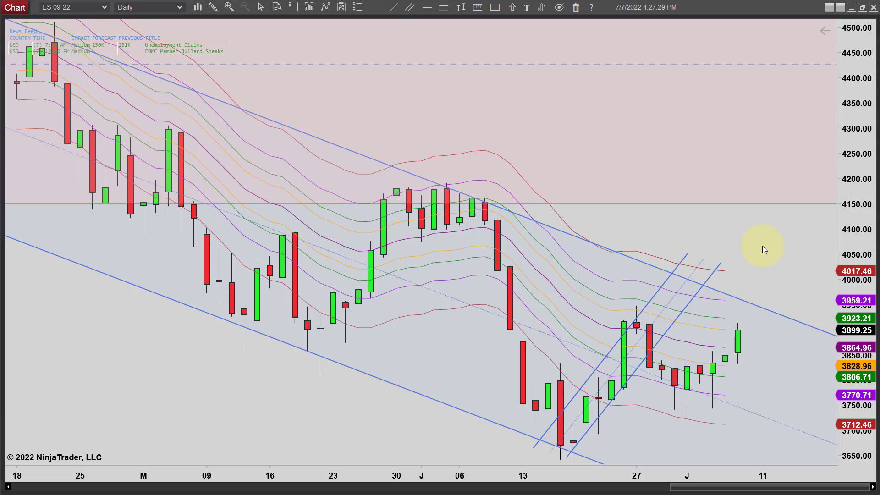
drag(791, 255, 765, 250)
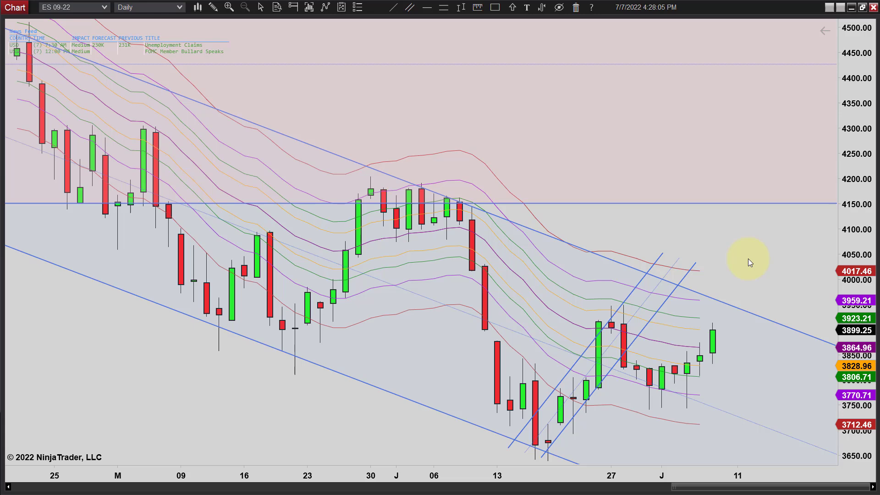
scroll(747, 259, down, 1)
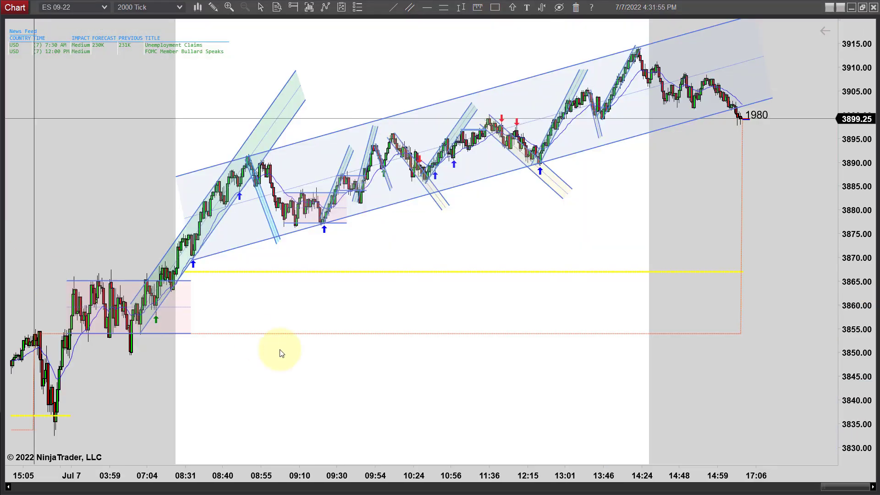
scroll(398, 372, up, 1)
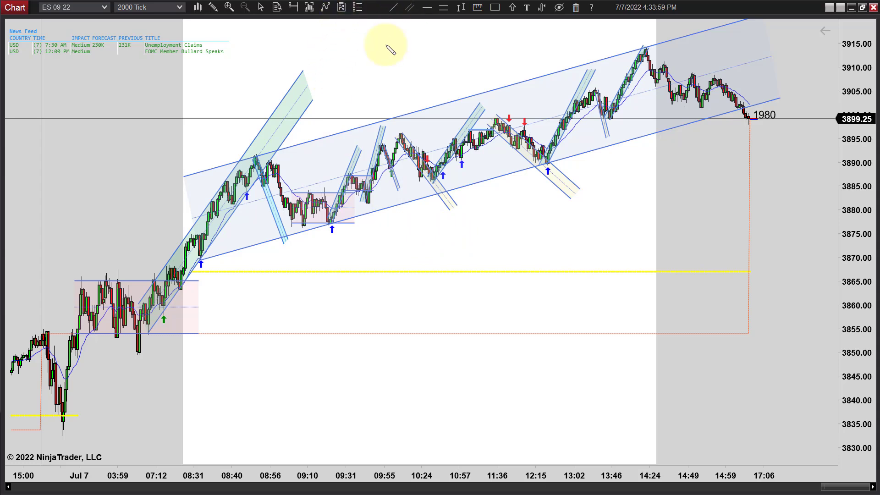
Step: Draw a narrow descending channel along the sell-off that starts at the swing high near 08:56
click(277, 164)
click(303, 259)
click(296, 252)
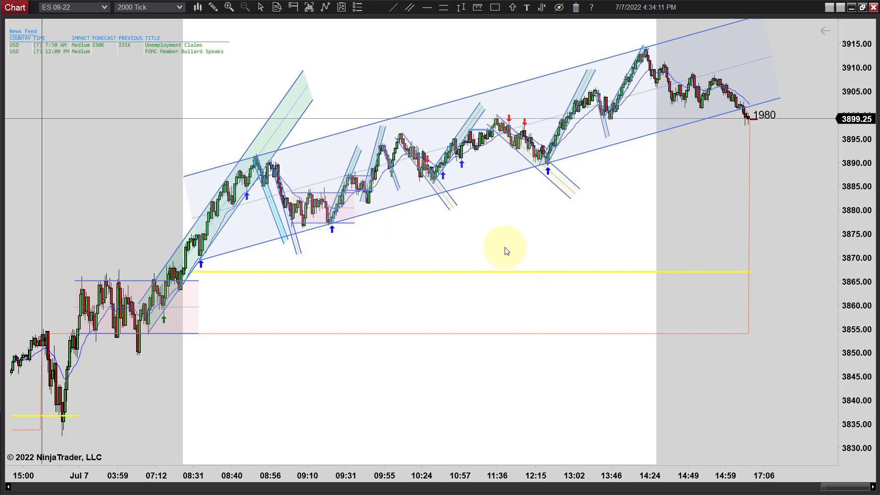
Step: Check the bar data of the bull bar at 06:59 near the top of the overnight range
drag(418, 267, 565, 282)
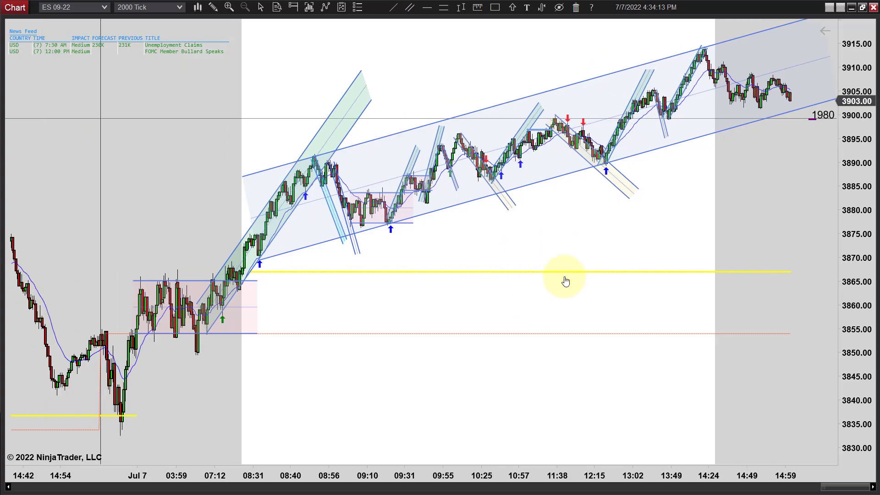
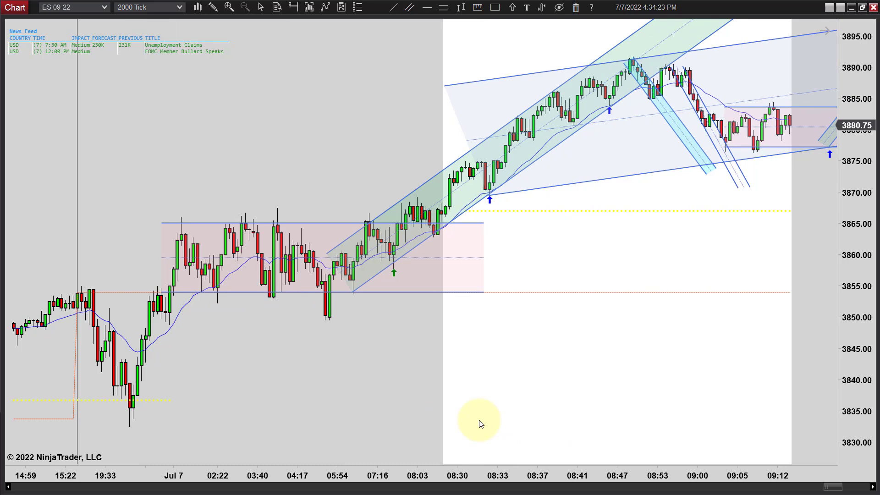
middle_click(371, 234)
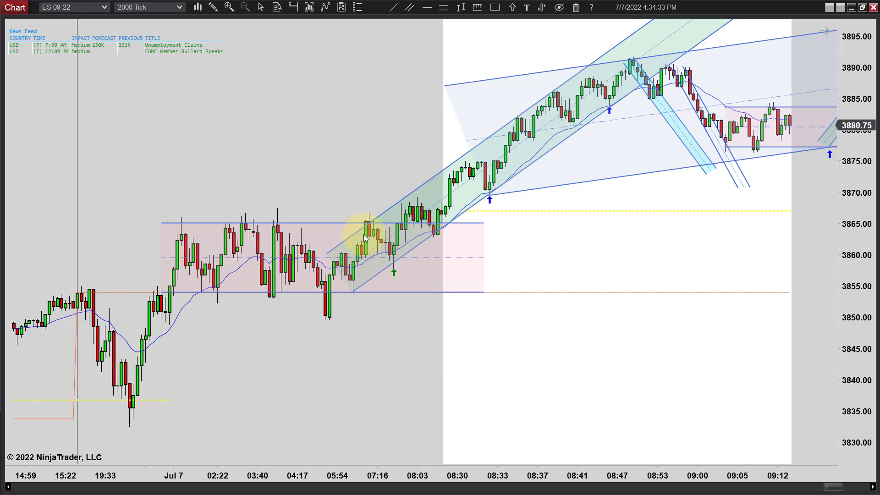
middle_click(366, 244)
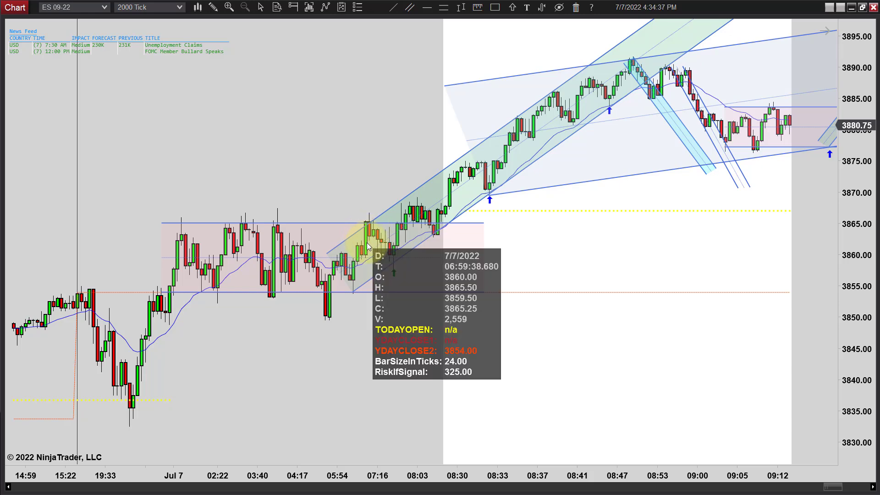
Step: Move the green up arrow slightly so it sits beneath the pullback low just before 07:47
scroll(367, 243, up, 3)
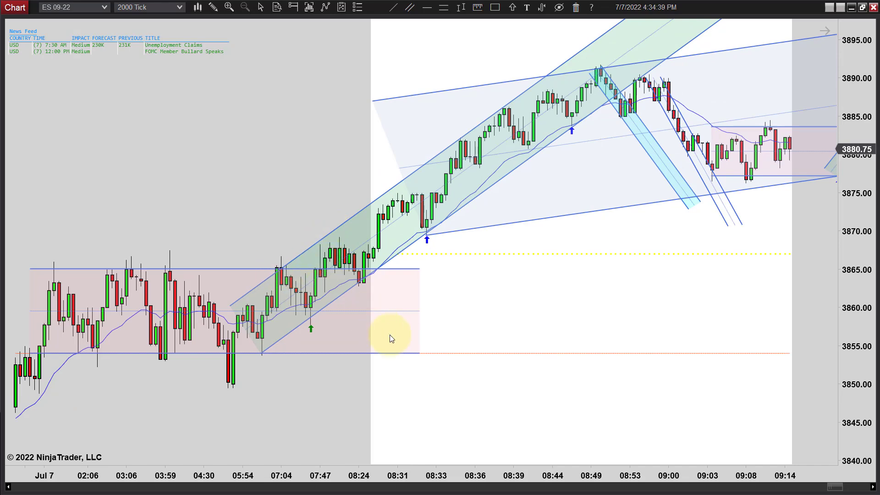
scroll(321, 400, up, 3)
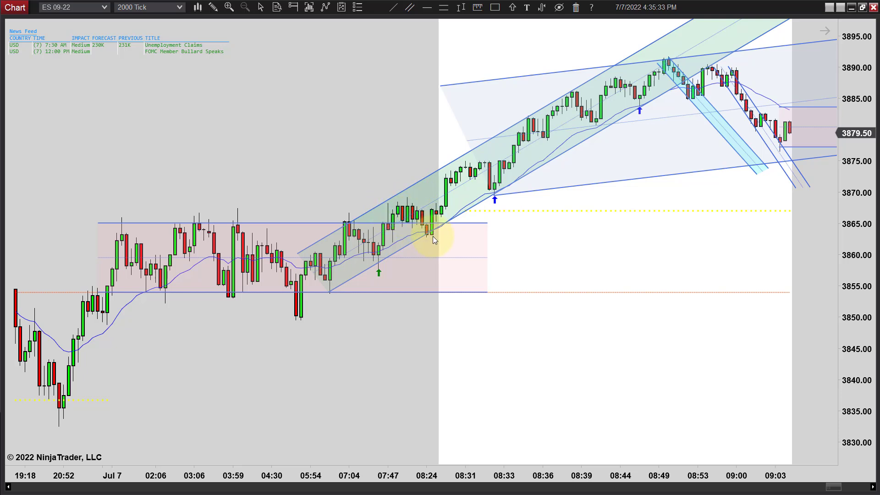
drag(556, 347, 481, 341)
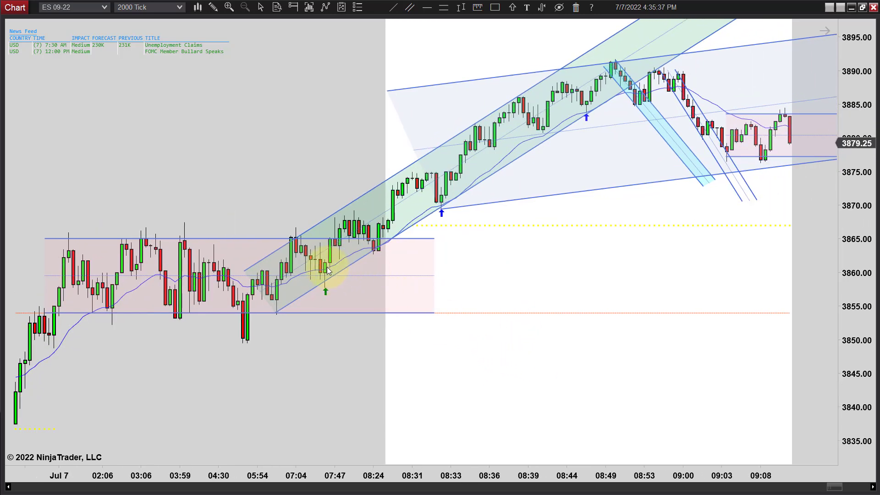
click(324, 293)
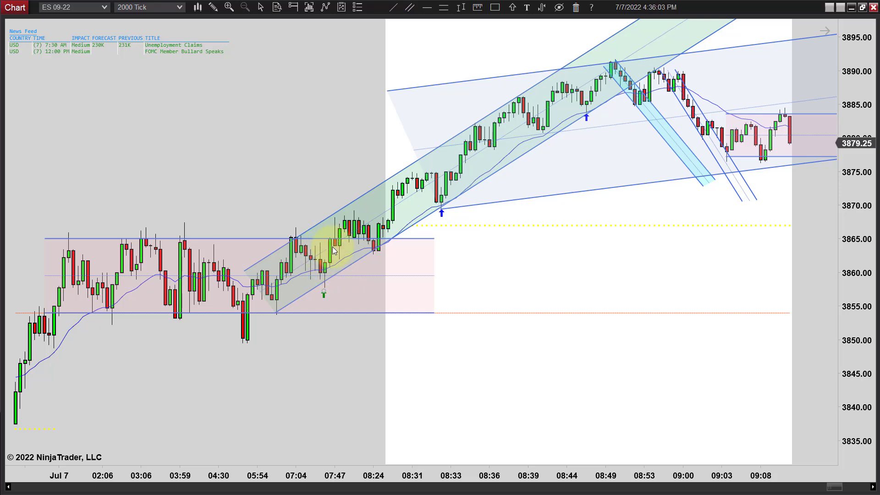
Step: Measure the pullback distance with the ruler from the bull bar near 07:47
click(478, 8)
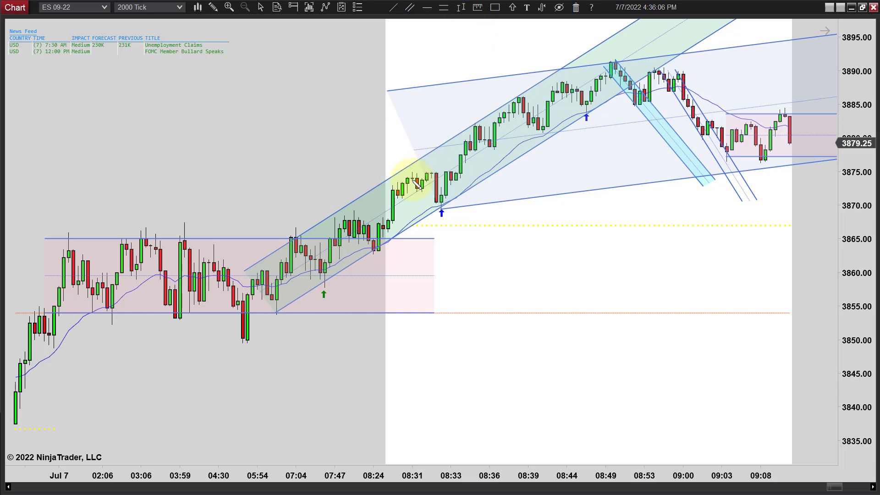
click(339, 247)
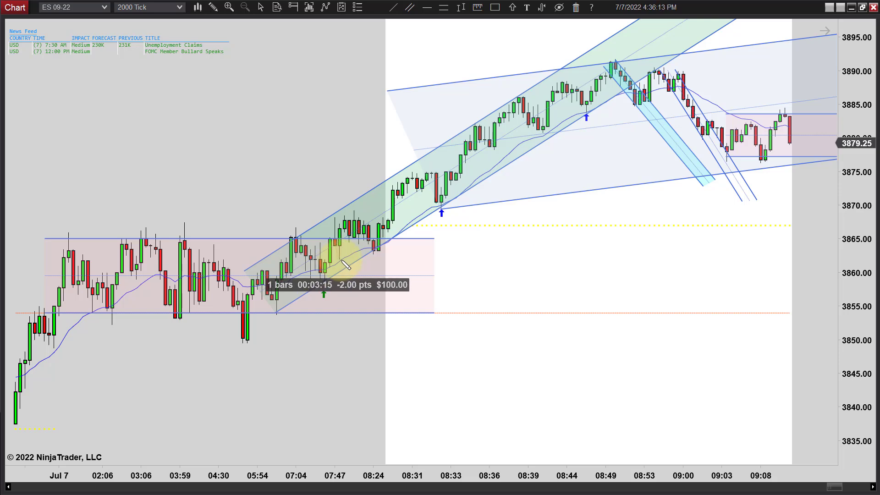
key(Escape)
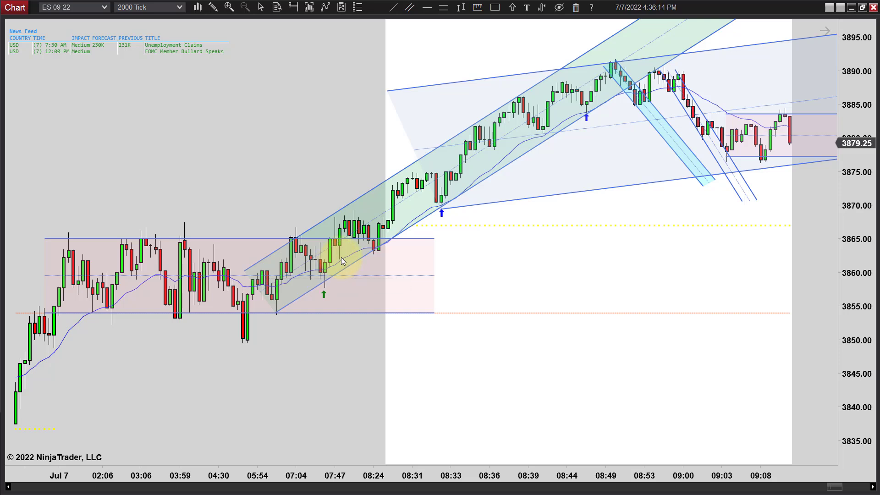
Step: Place an Arrow Down Green above the tall upper wick of the bar near 07:47
click(516, 10)
click(515, 58)
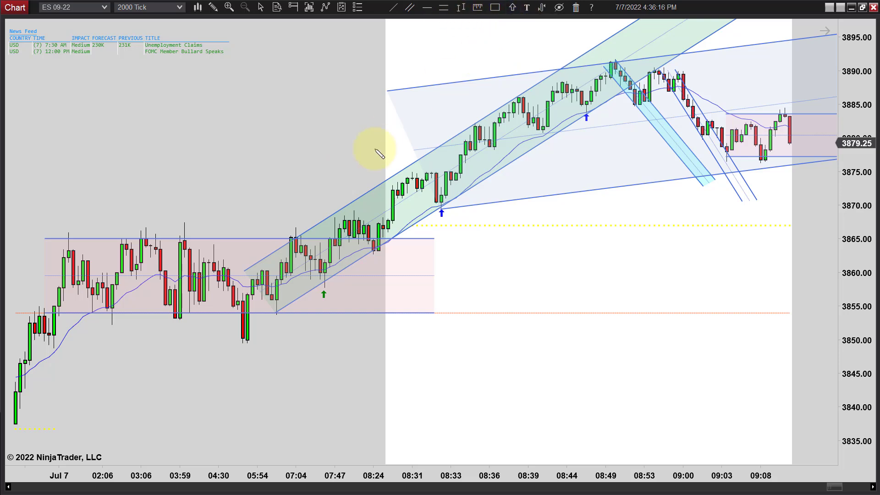
click(334, 214)
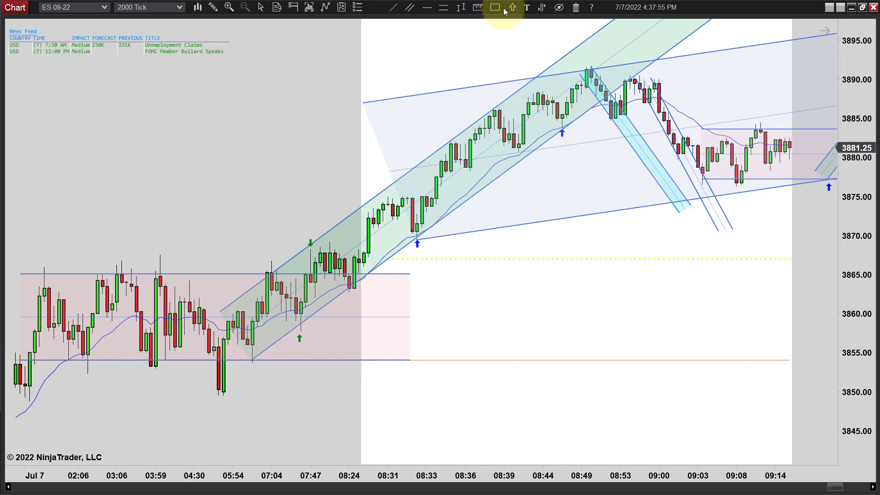
Step: Draw a range over the small consolidation near 08:44 and set its area color to LightPink
click(530, 106)
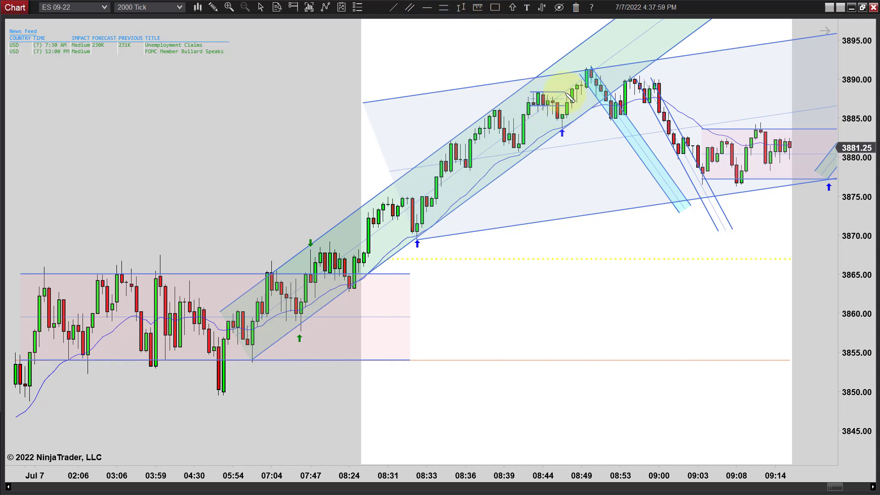
click(565, 105)
double_click(564, 105)
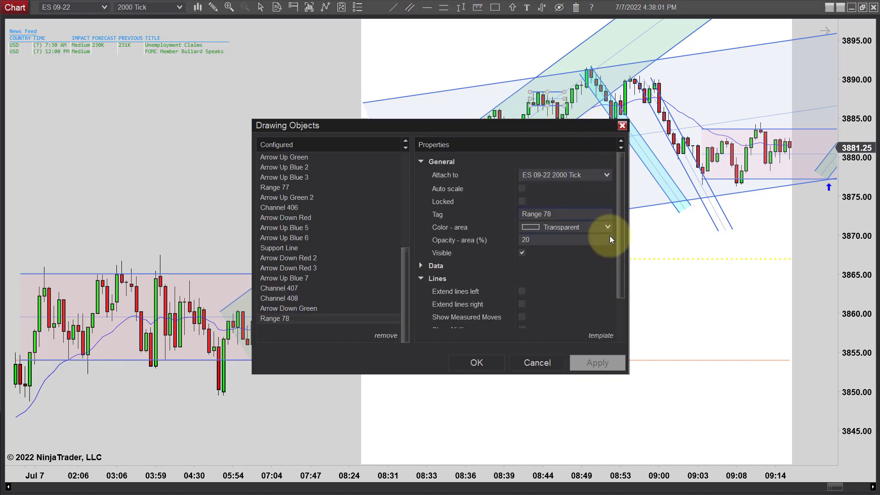
click(608, 227)
click(560, 262)
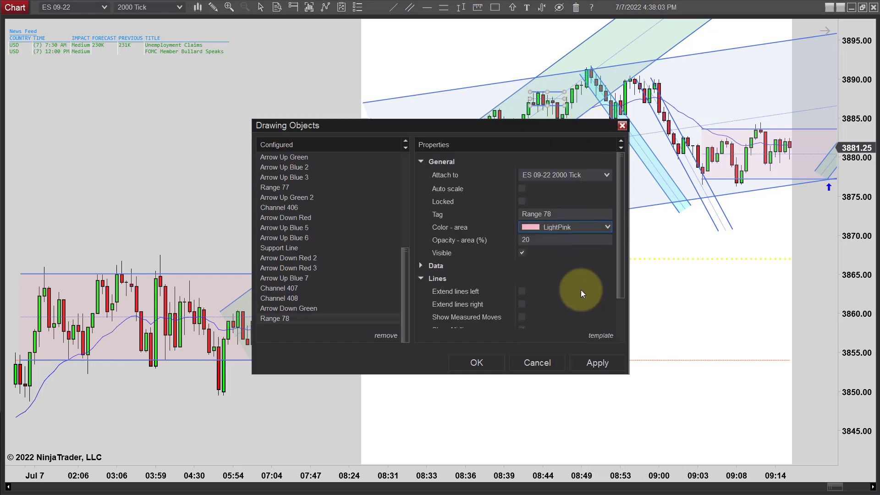
click(595, 362)
click(486, 361)
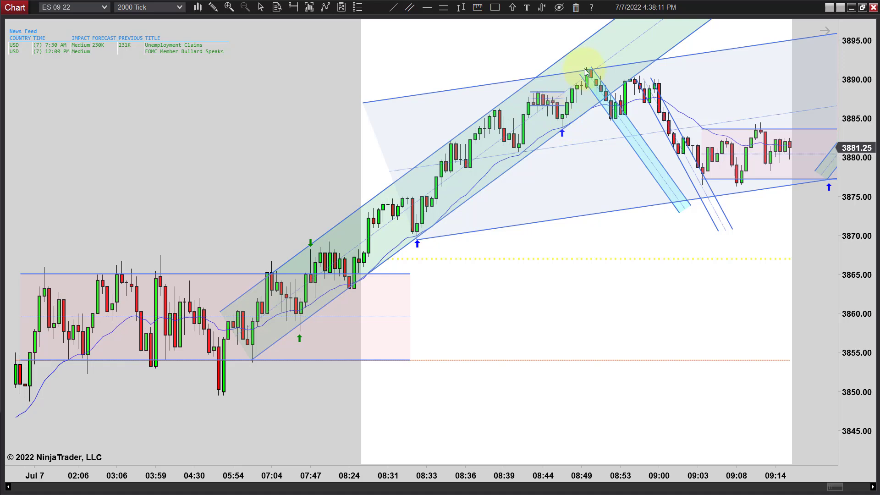
Step: Draw a measured move from the 08:50 high to the following low and project it from the 08:55 high
drag(650, 287, 558, 281)
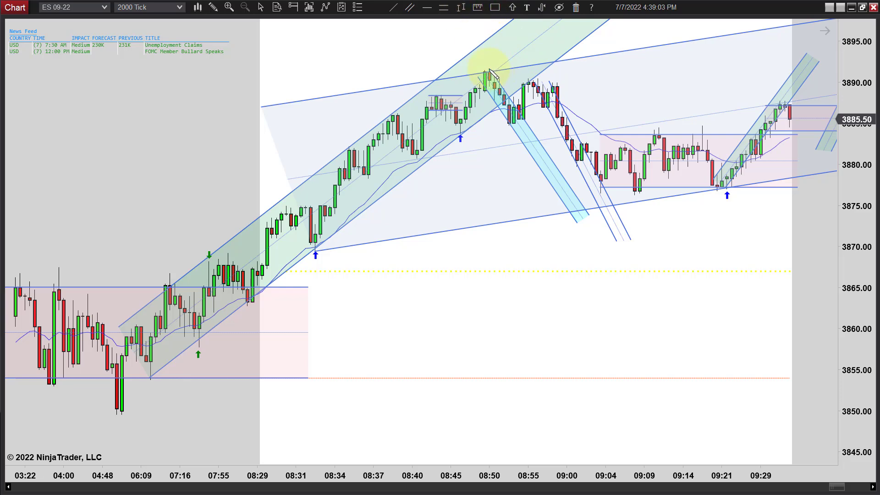
click(489, 69)
click(507, 126)
click(528, 81)
click(553, 143)
Step: Set the area color of the descending channel that starts near 08:57 to Khaki
double_click(568, 122)
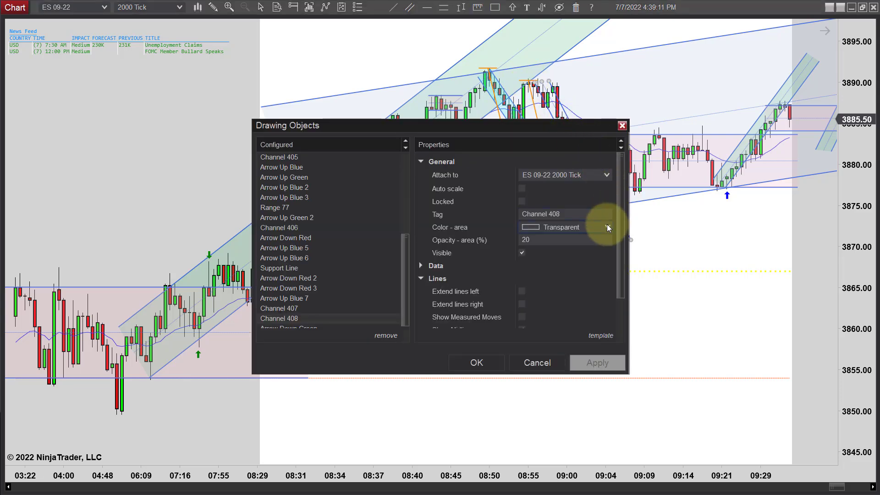
click(607, 226)
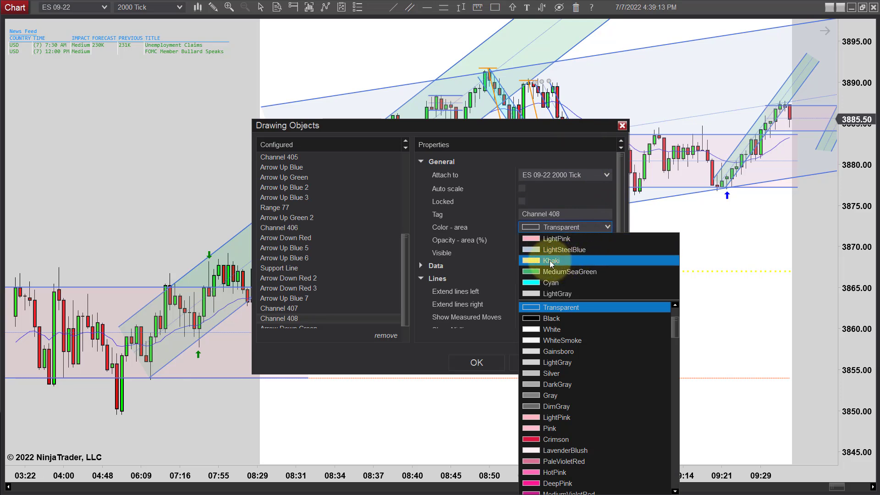
click(559, 261)
click(596, 362)
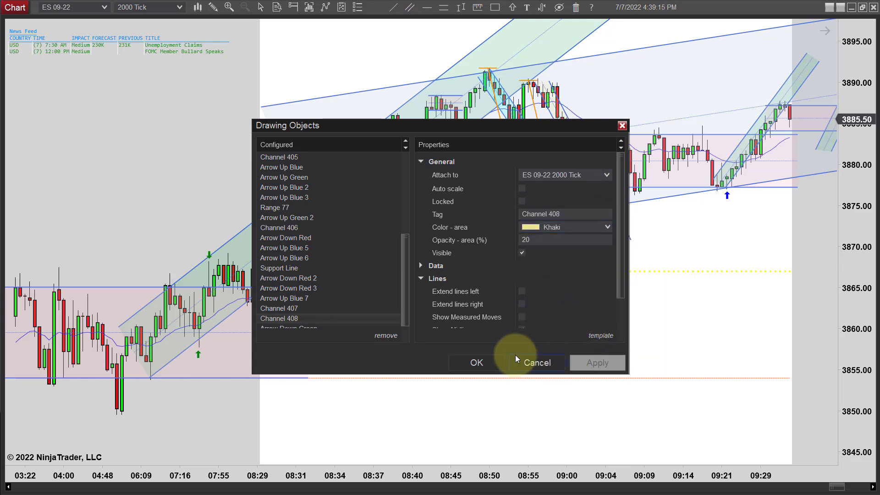
click(483, 363)
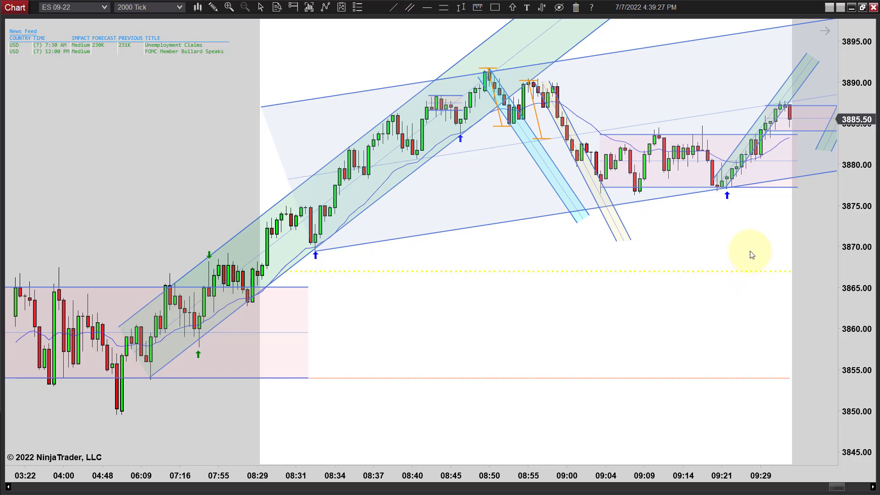
Step: Place an Arrow Down Green above the bar that spikes over the trading range near 09:16
scroll(662, 236, down, 5)
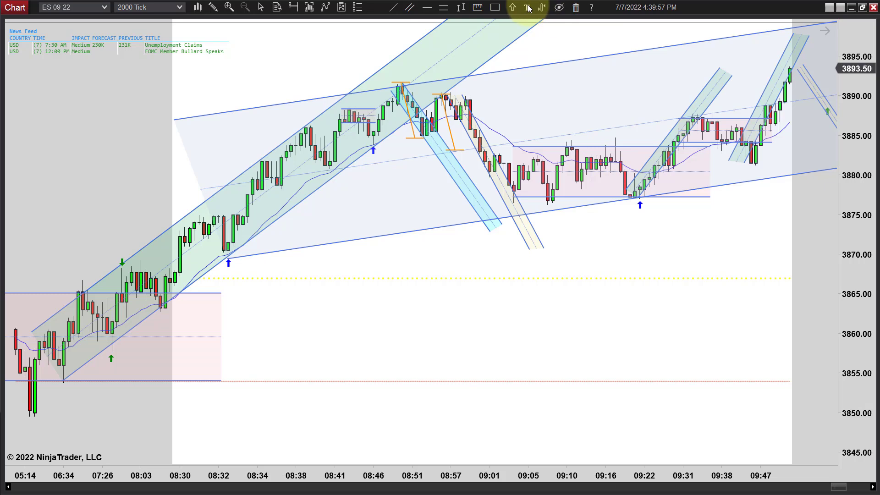
click(513, 9)
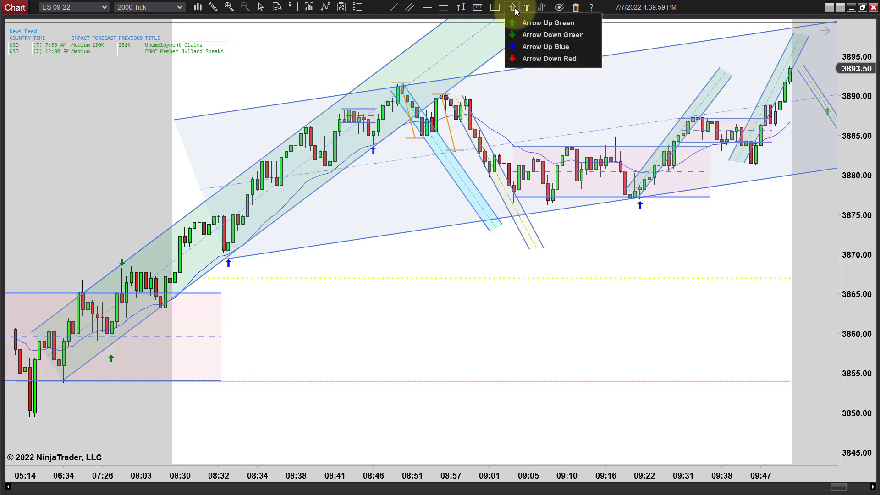
click(523, 41)
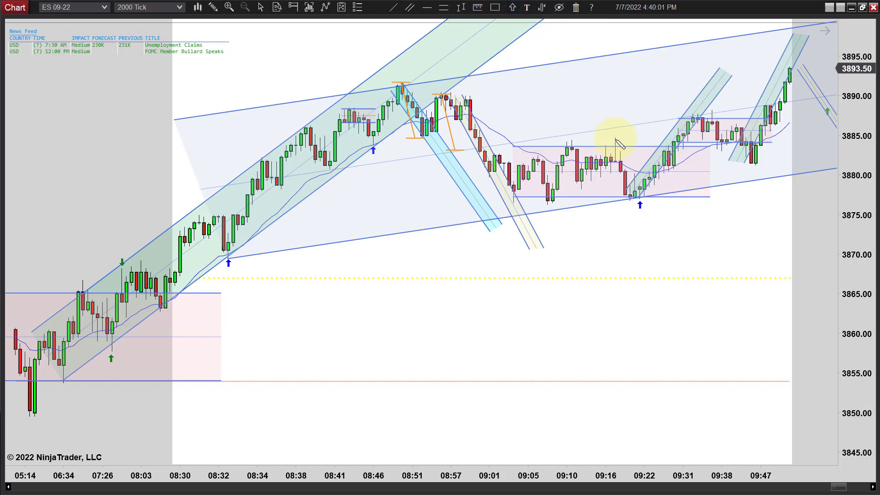
click(616, 137)
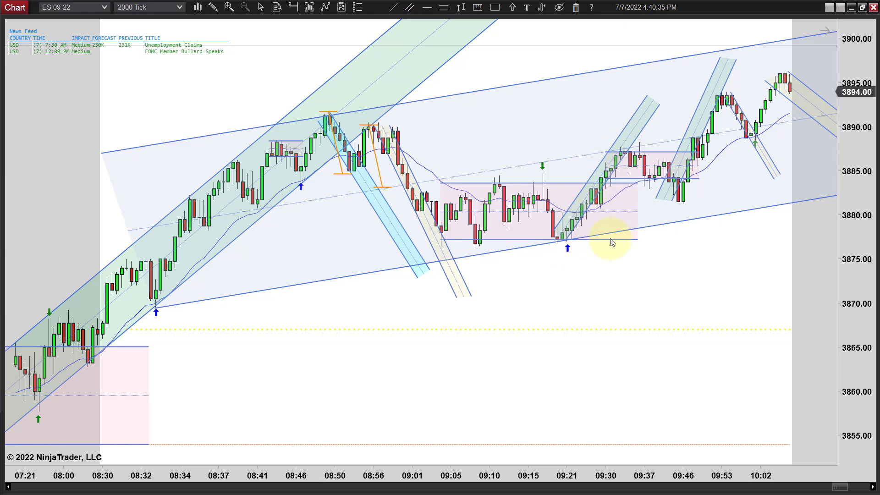
Step: Adjust the upper end of the rising channel that starts at the 09:21 low to a slightly flatter slope
drag(642, 295, 530, 232)
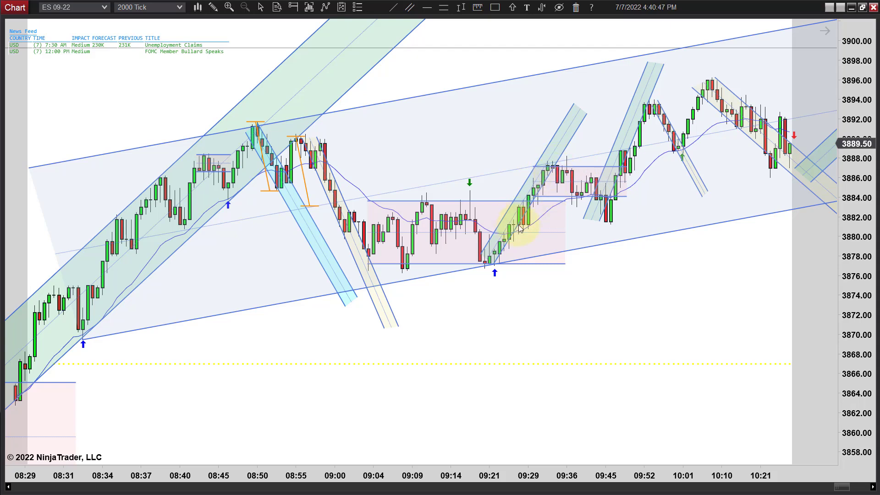
drag(585, 115, 595, 123)
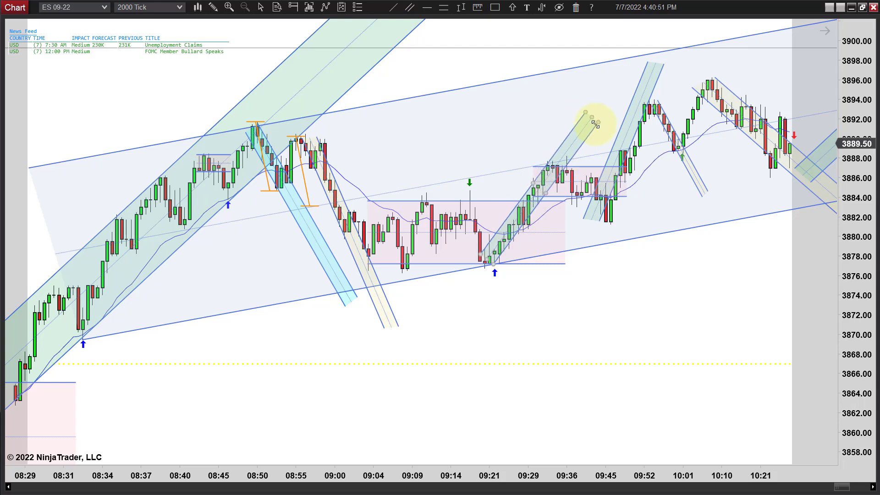
click(626, 294)
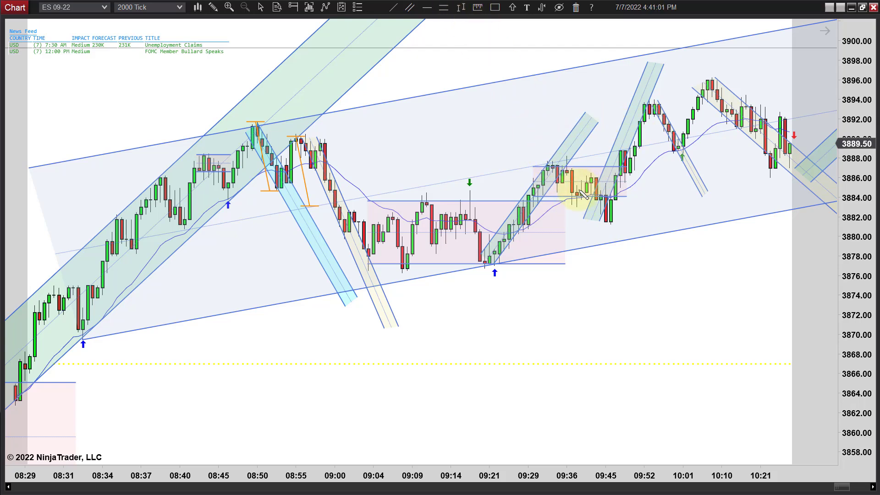
Step: Draw a measured move from the 09:21 low to the swing high near 09:36 and project it from the 09:45 low
drag(485, 265, 558, 159)
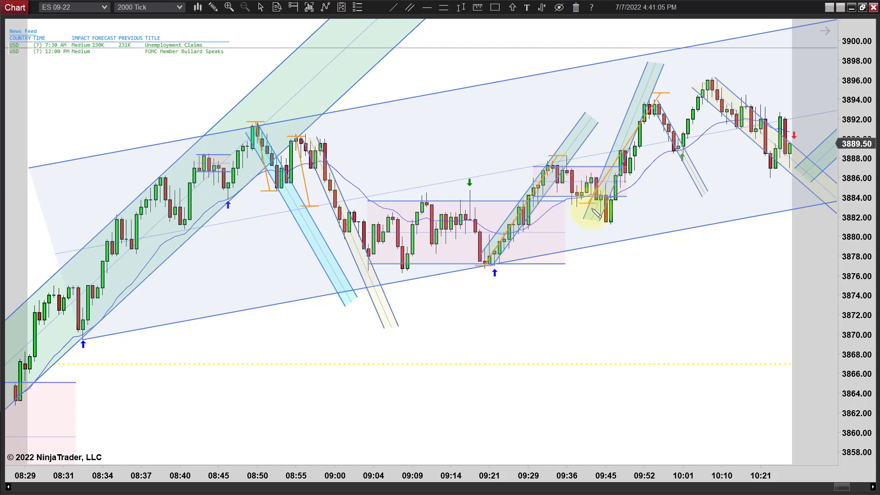
click(605, 223)
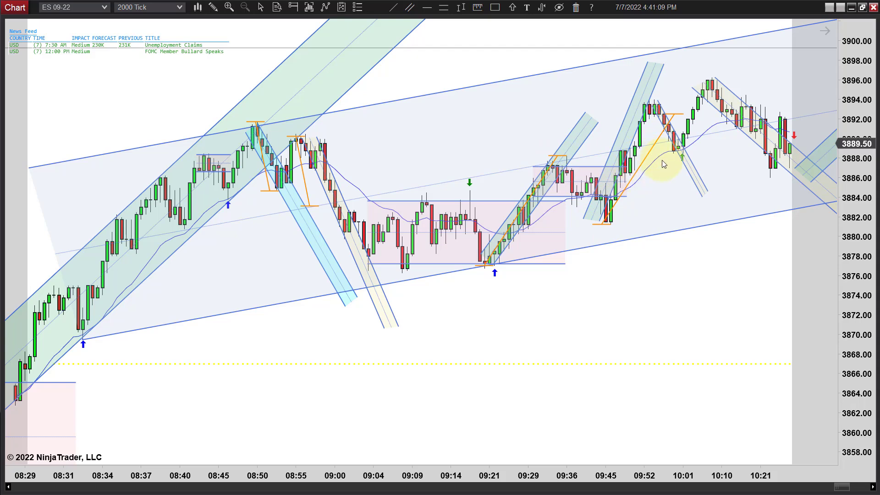
Step: Reposition the target end of the measured move projected from the 09:45 low and tilt the rising channel there to a slightly flatter slope
click(664, 110)
mouse_move(663, 110)
mouse_down()
mouse_move(614, 109)
mouse_move(665, 113)
mouse_up()
click(658, 73)
drag(658, 73, 667, 74)
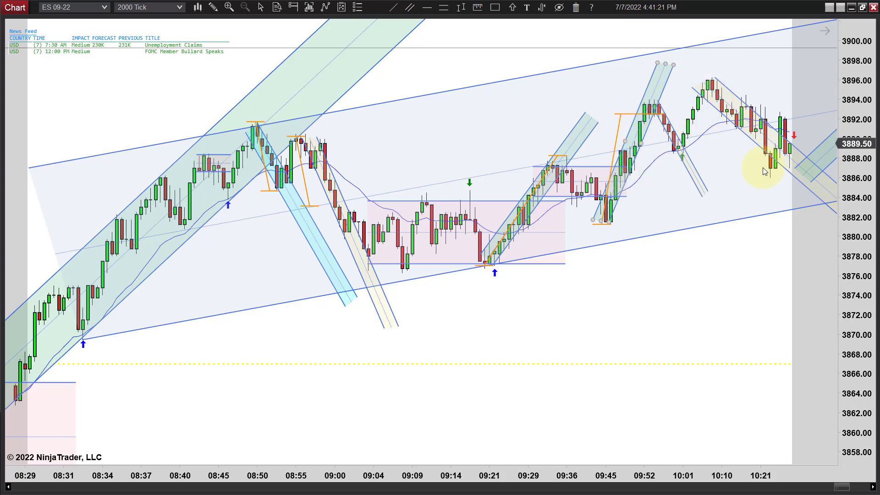
Step: Review the price action and existing markings from the 09:45 low through the close, including the channels and arrows around midday
scroll(666, 284, down, 5)
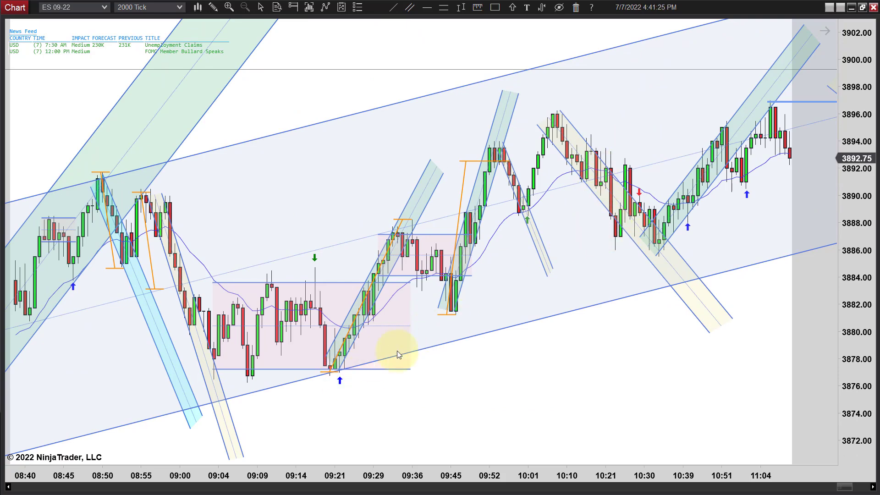
scroll(399, 372, down, 2)
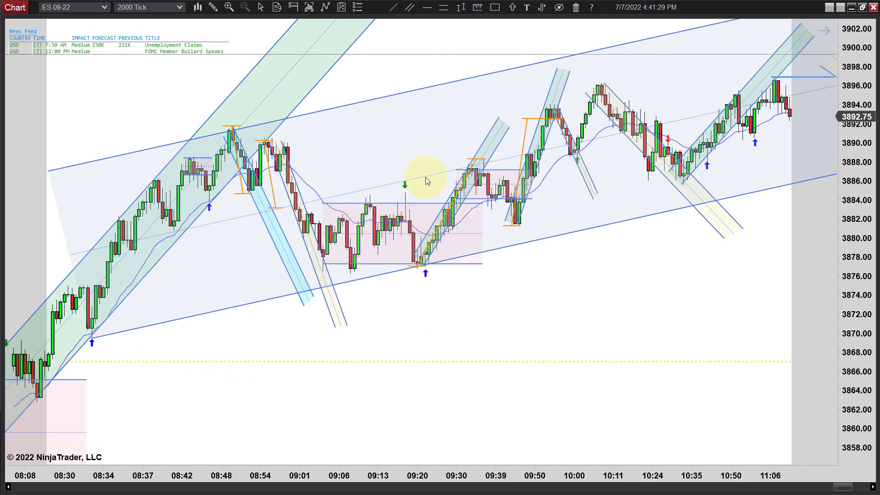
scroll(603, 261, down, 5)
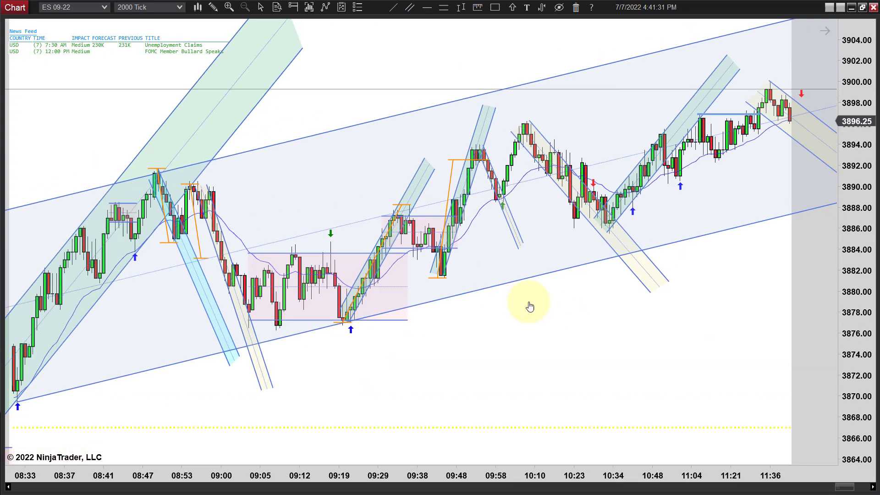
scroll(637, 306, down, 3)
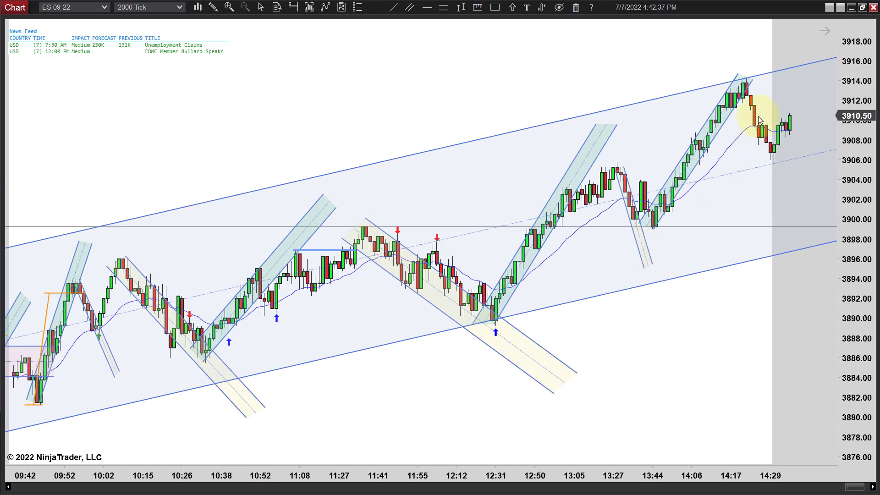
scroll(485, 393, up, 10)
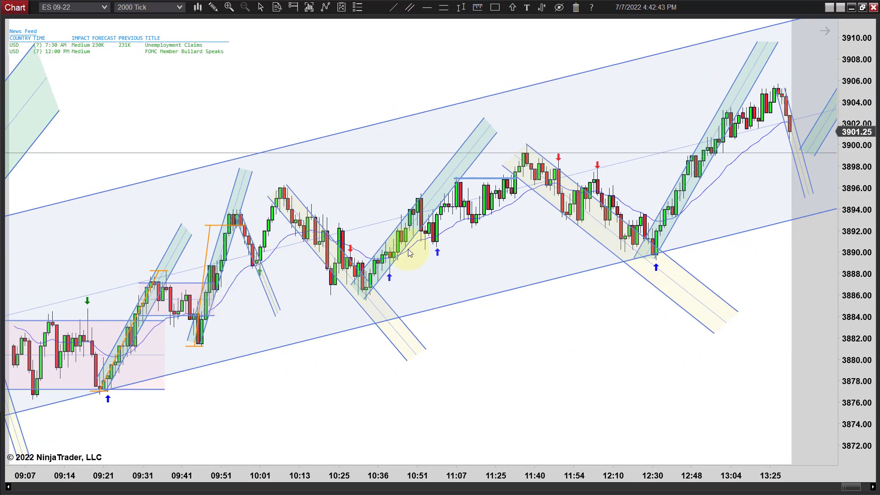
scroll(595, 401, down, 8)
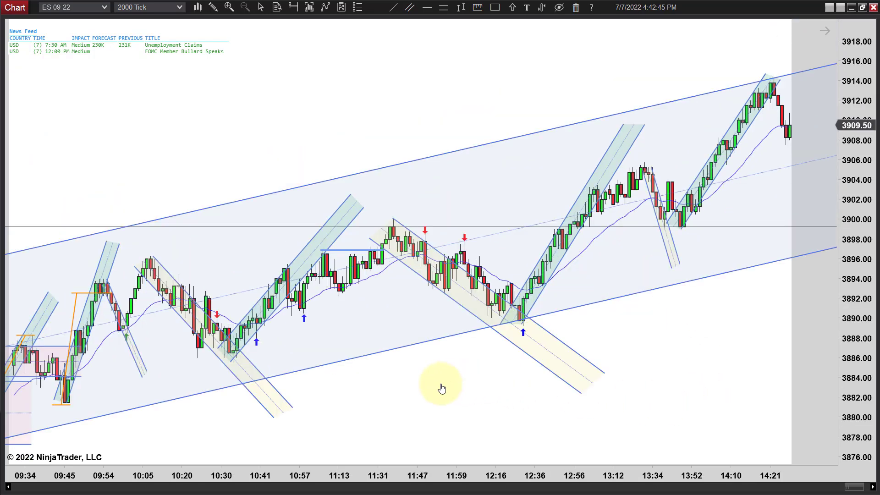
scroll(449, 388, down, 10)
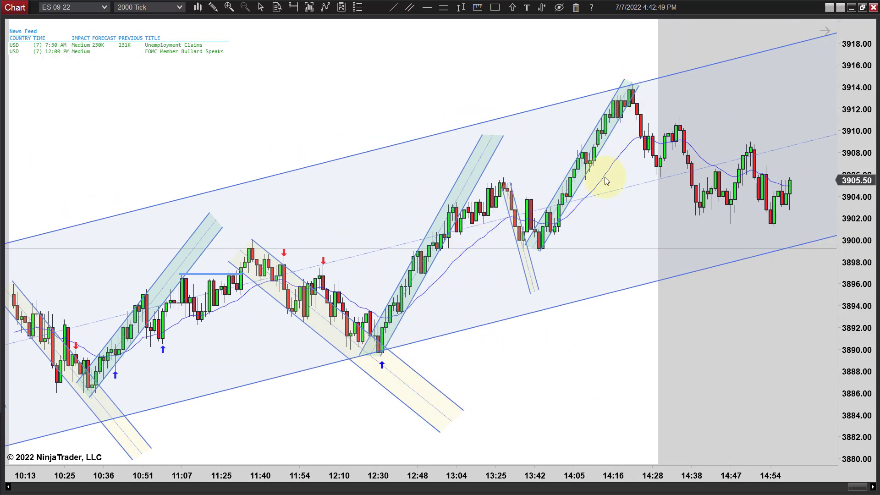
scroll(618, 358, down, 1)
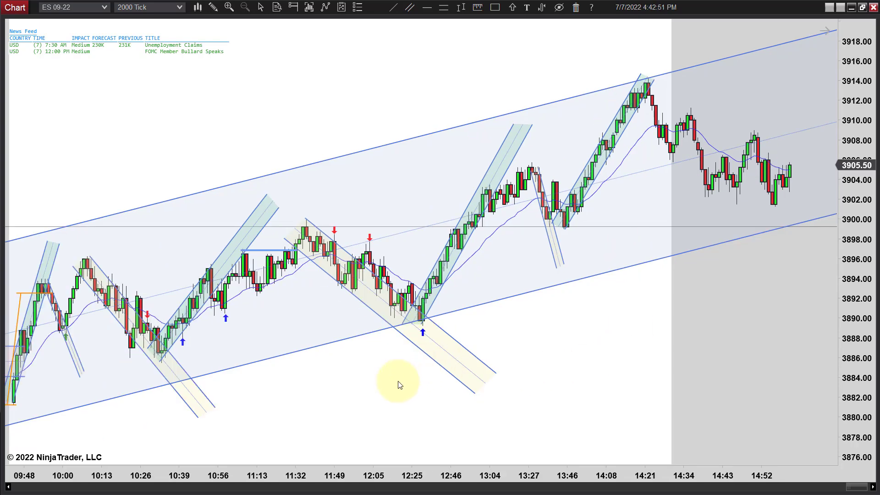
scroll(413, 388, up, 4)
scroll(435, 384, up, 1)
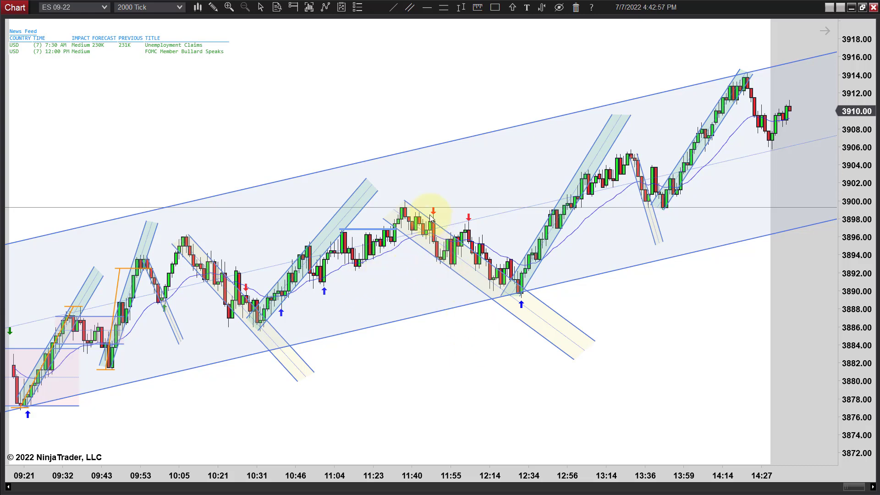
scroll(457, 368, up, 3)
scroll(545, 393, up, 1)
scroll(557, 393, down, 3)
scroll(530, 393, down, 1)
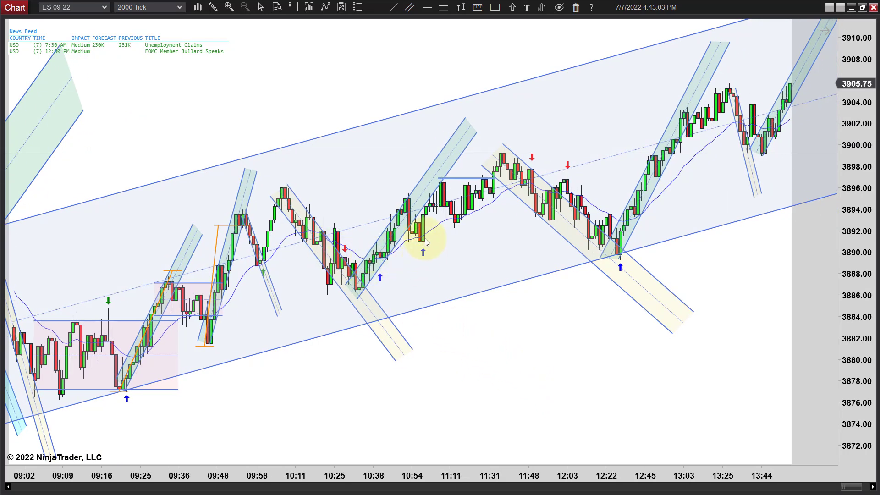
Step: Place an Arrow Down Green above the lower high near 12:10 in the descending channel
scroll(559, 357, down, 1)
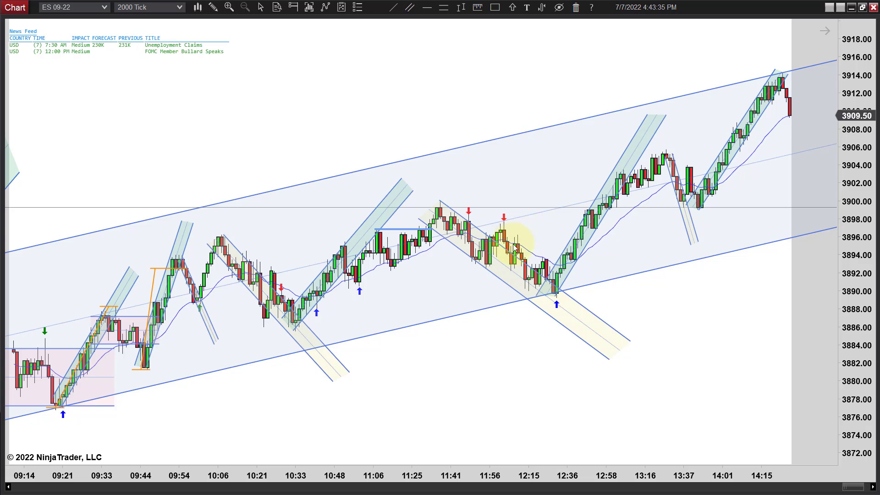
click(513, 7)
click(531, 51)
click(519, 235)
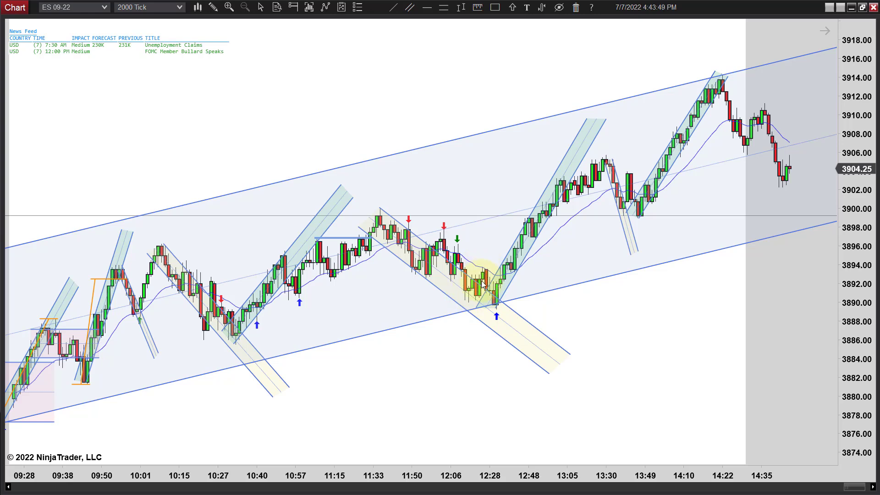
Step: Examine the decline into the 12:31 low, the afternoon rally and how both fit the session-long rising channel
scroll(440, 294, up, 3)
scroll(623, 401, down, 3)
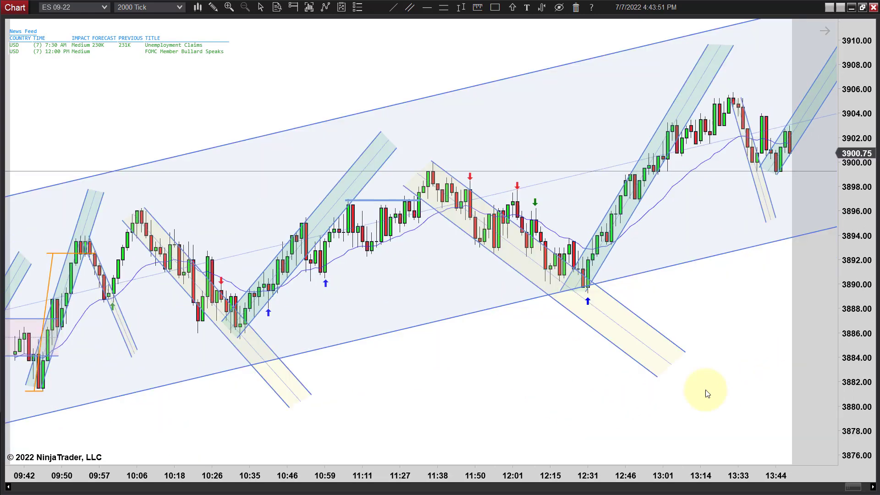
scroll(705, 391, up, 2)
scroll(468, 298, up, 1)
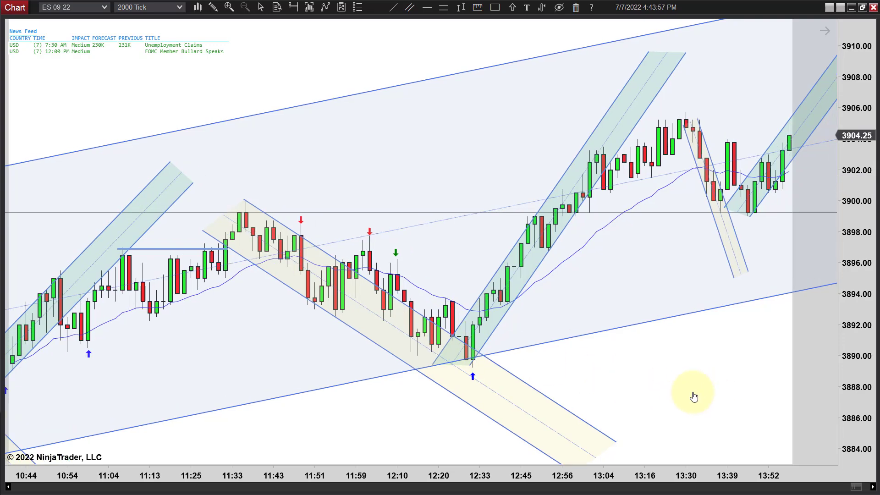
scroll(708, 405, down, 1)
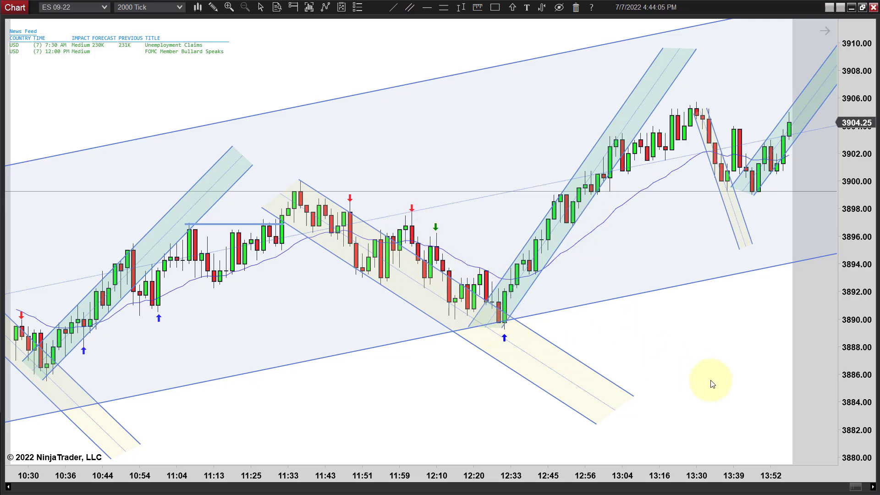
scroll(715, 381, down, 5)
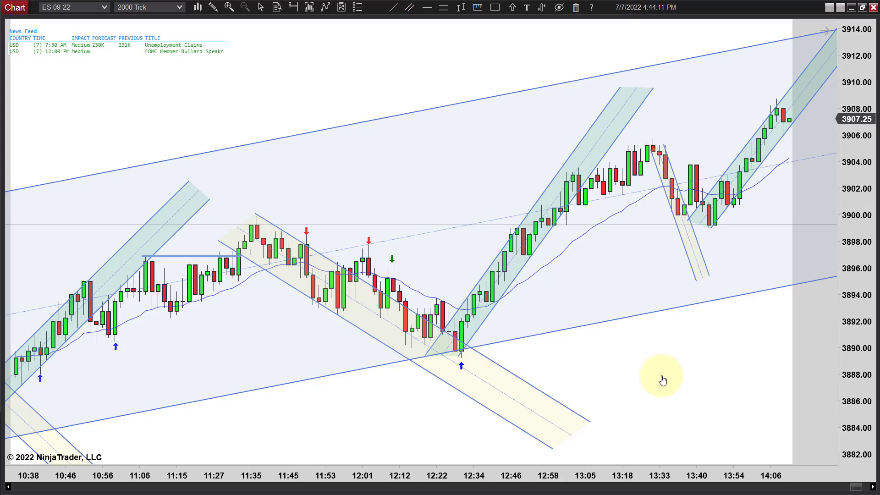
scroll(662, 380, down, 6)
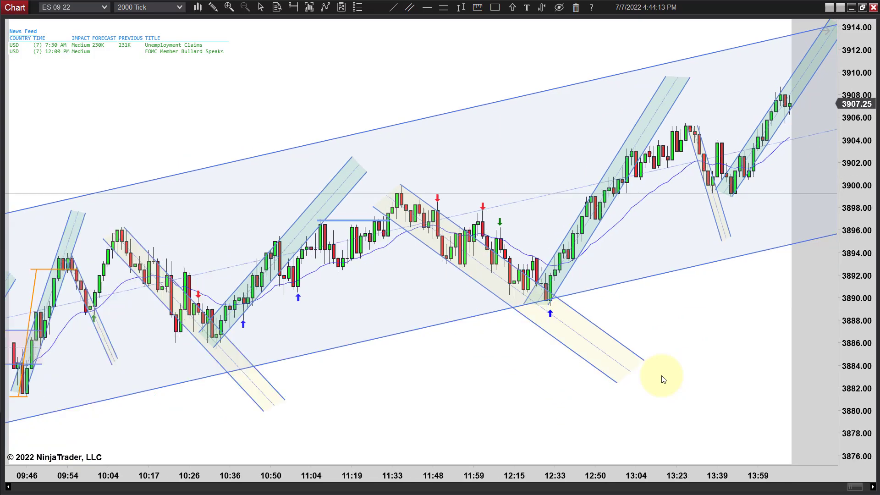
scroll(662, 379, down, 2)
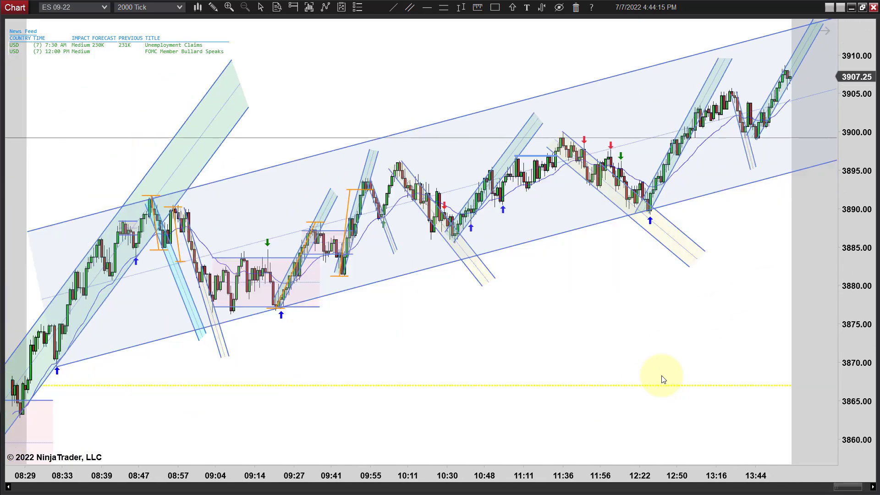
scroll(662, 379, down, 2)
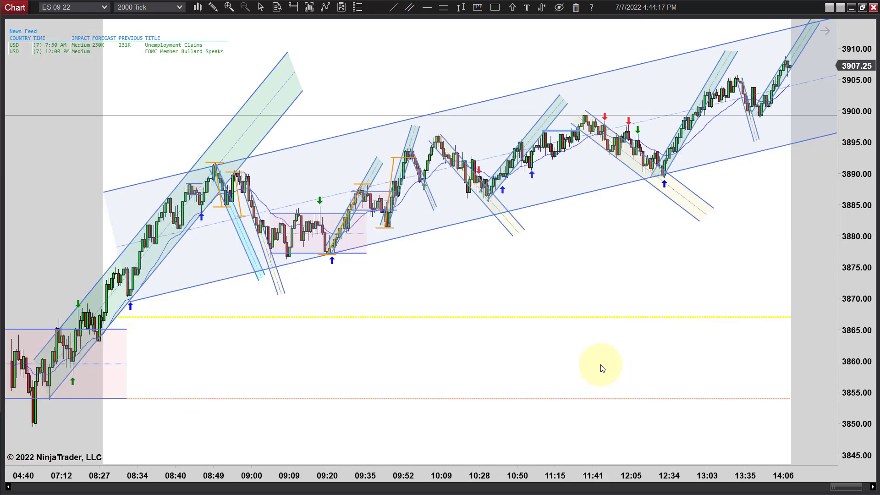
scroll(646, 296, up, 2)
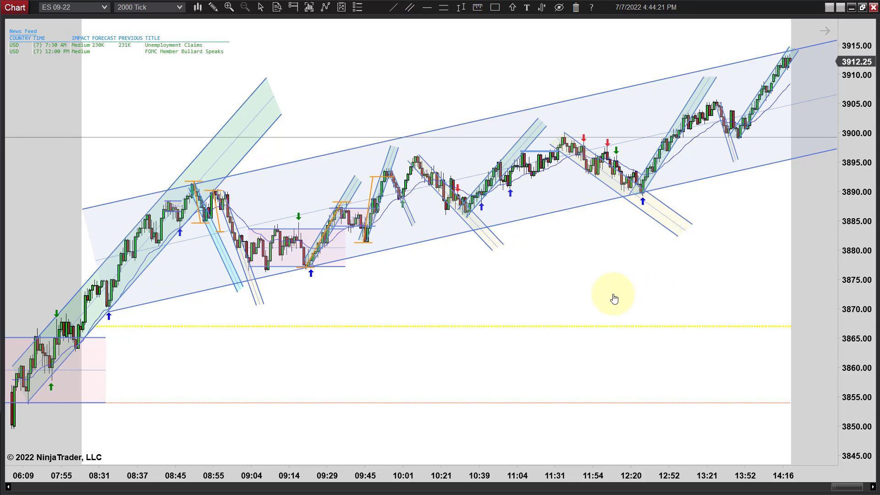
scroll(614, 296, up, 1)
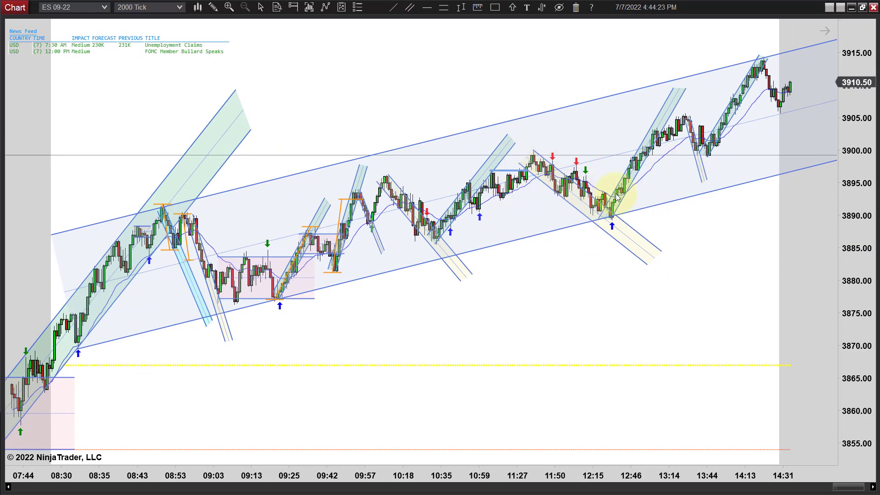
scroll(650, 369, up, 2)
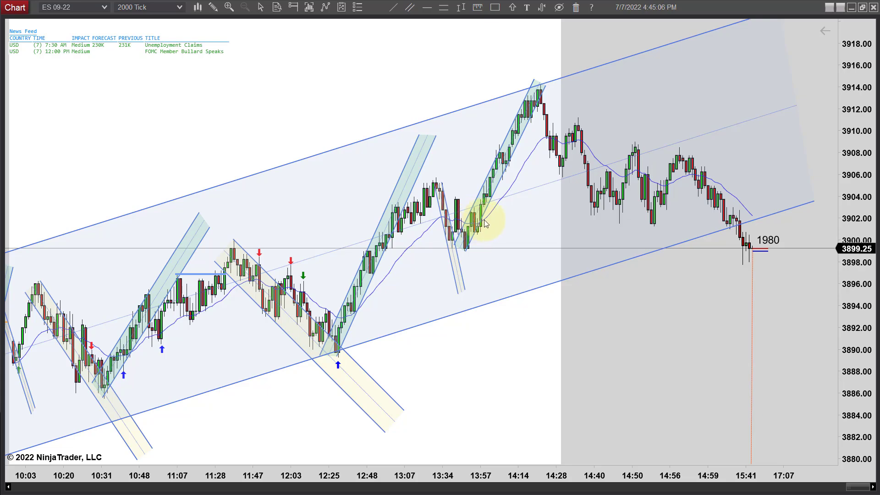
Step: Check the data values of the pullback low bar near 14:30 and place an Arrow Up Green below it
drag(622, 343, 594, 360)
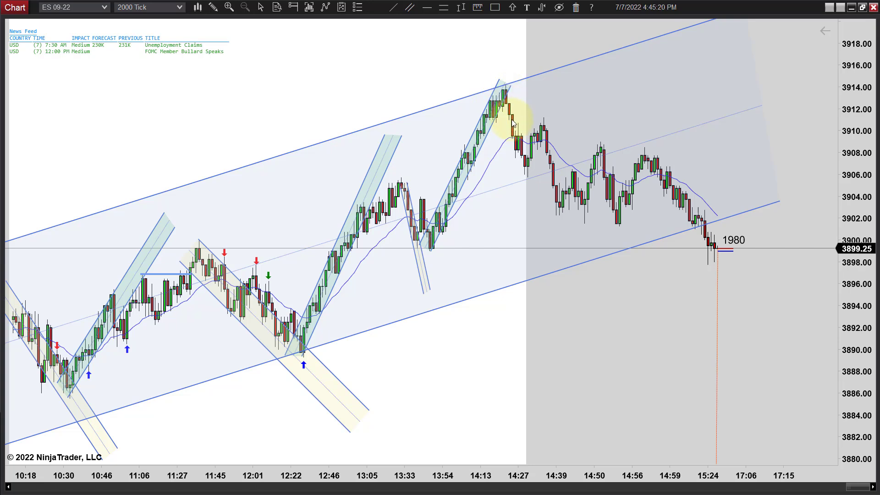
middle_click(529, 168)
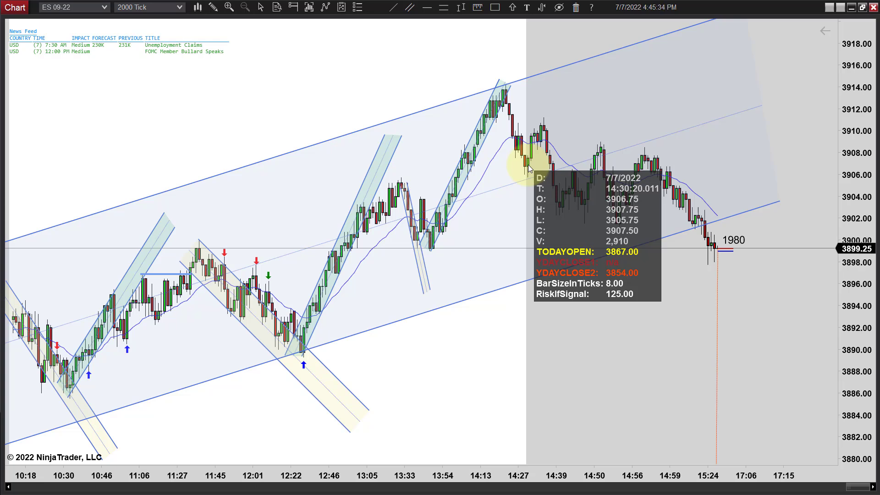
middle_click(529, 168)
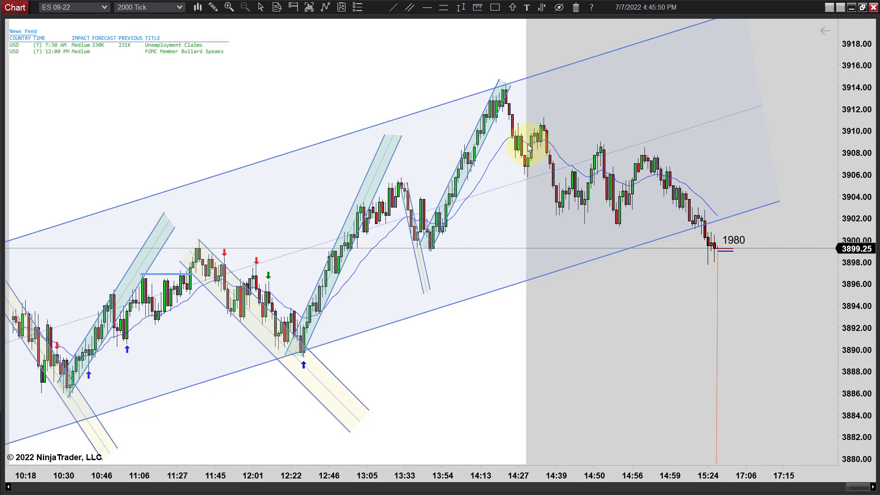
click(513, 8)
click(516, 24)
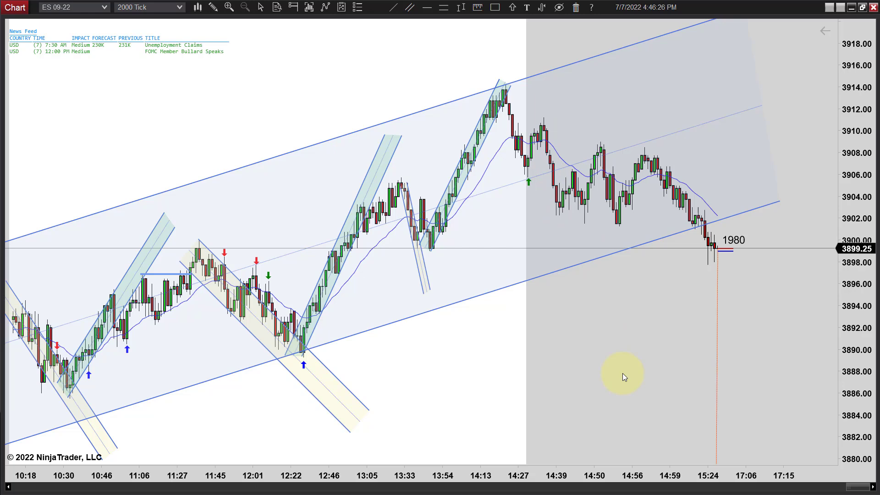
Step: Examine the whole July 7 session in context with the overnight range and the previous day's price action
scroll(622, 376, down, 5)
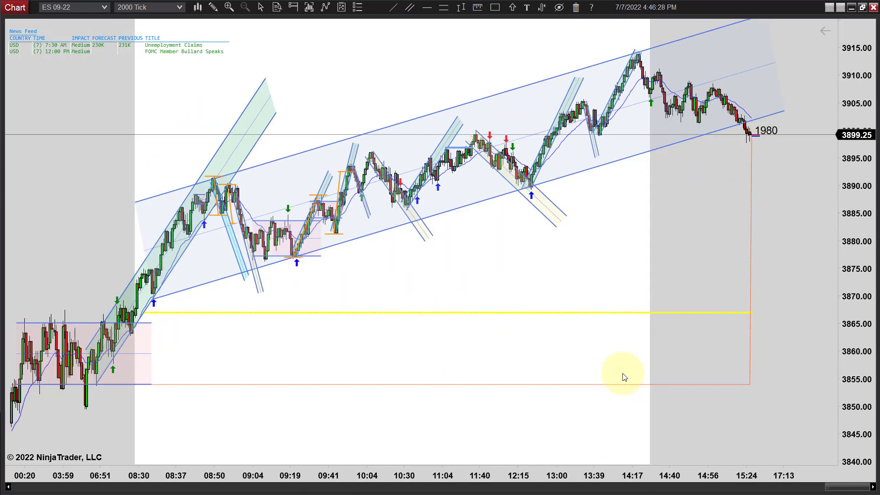
scroll(622, 376, down, 2)
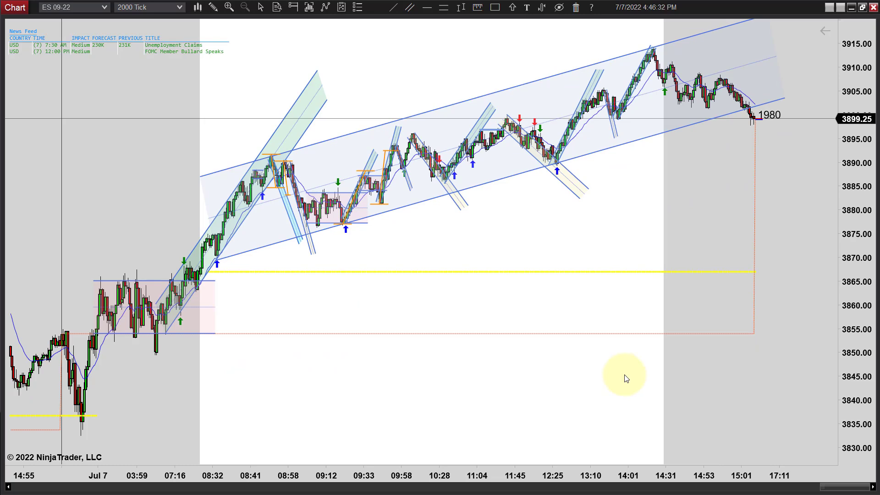
drag(662, 383, 635, 383)
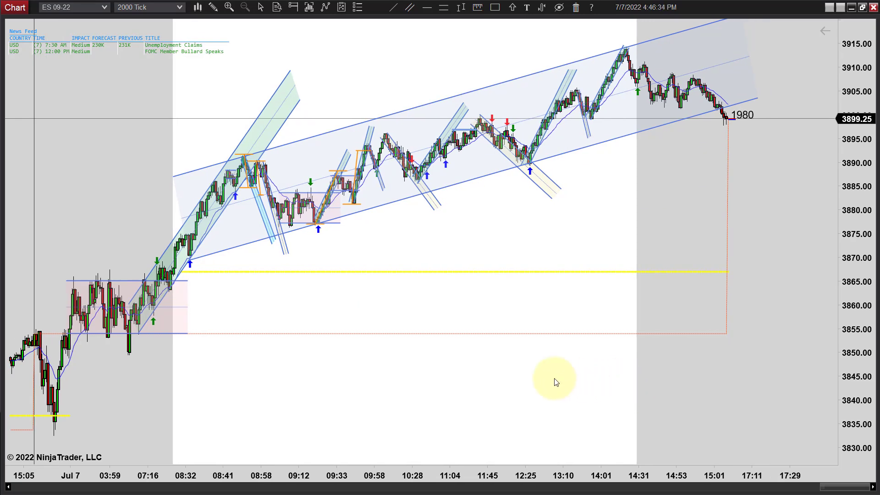
scroll(556, 382, down, 3)
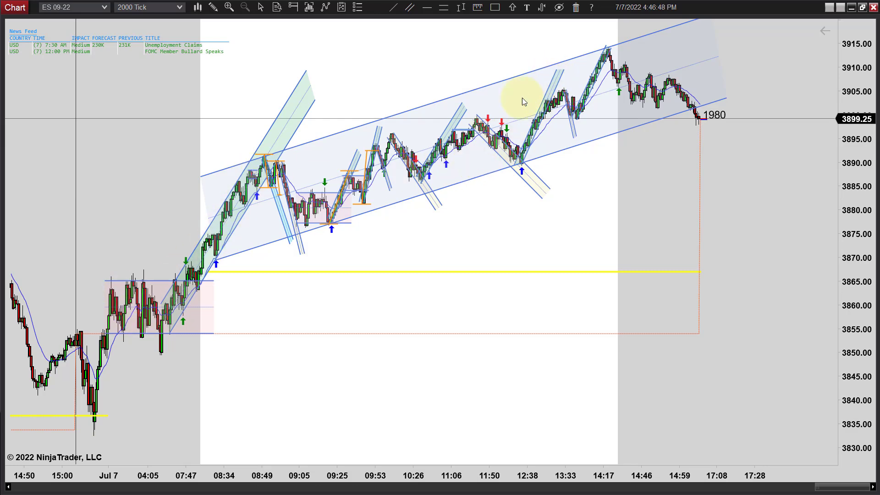
scroll(334, 377, down, 3)
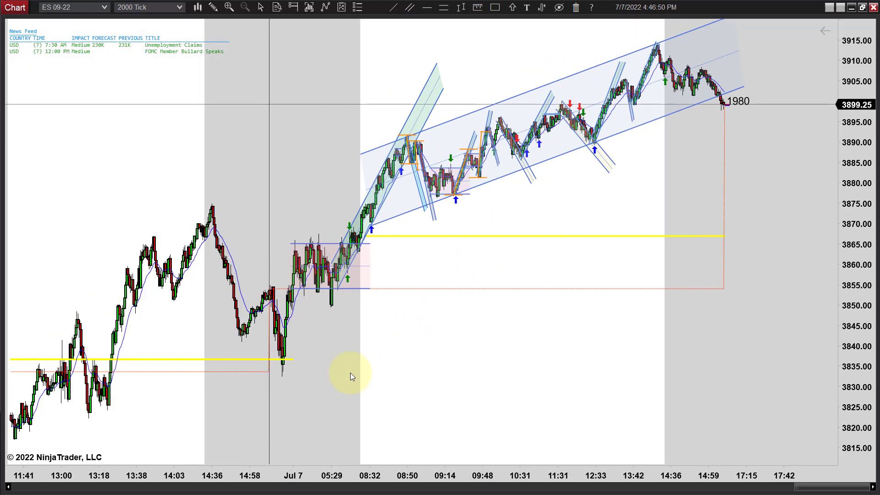
scroll(487, 393, up, 5)
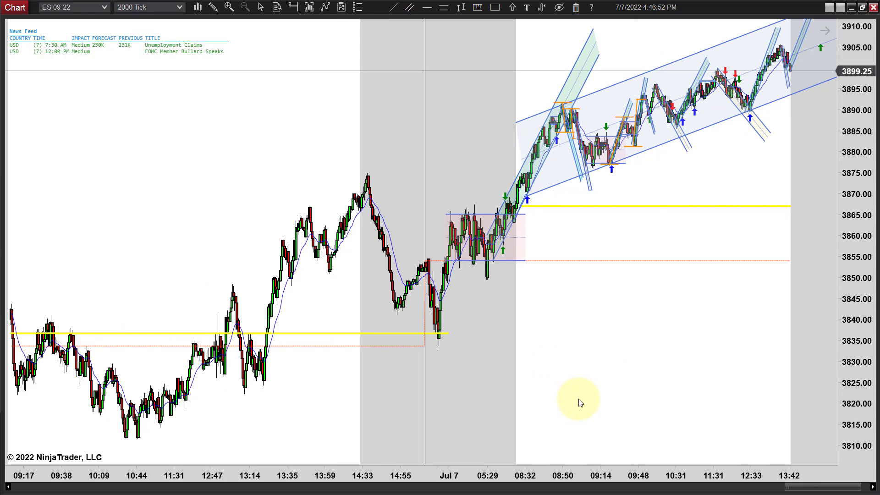
scroll(578, 398, down, 1)
scroll(578, 398, up, 2)
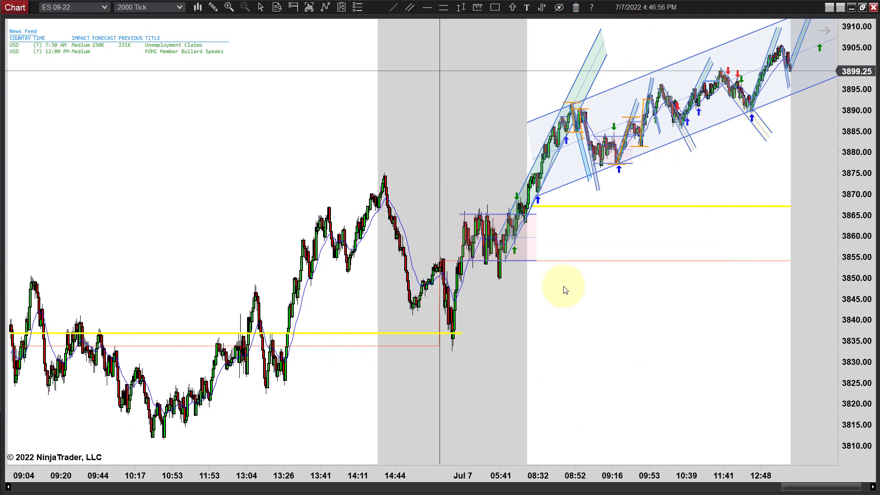
drag(579, 347, 380, 352)
scroll(507, 386, down, 1)
scroll(686, 420, up, 1)
scroll(679, 472, left, 3)
scroll(680, 422, right, 1)
scroll(681, 422, up, 2)
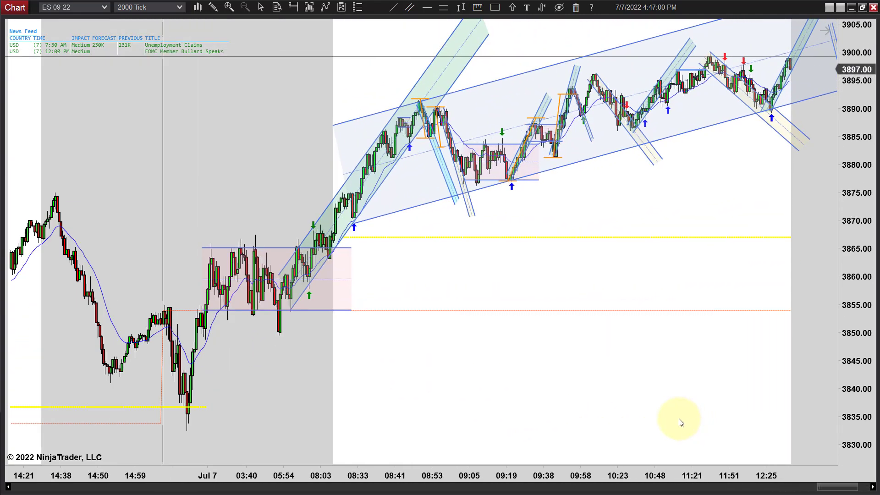
Step: Examine the July 7 session from the overnight range through the rising channel to the 17:00 close
drag(681, 421, 567, 412)
scroll(571, 411, left, 1)
scroll(571, 411, left, 1)
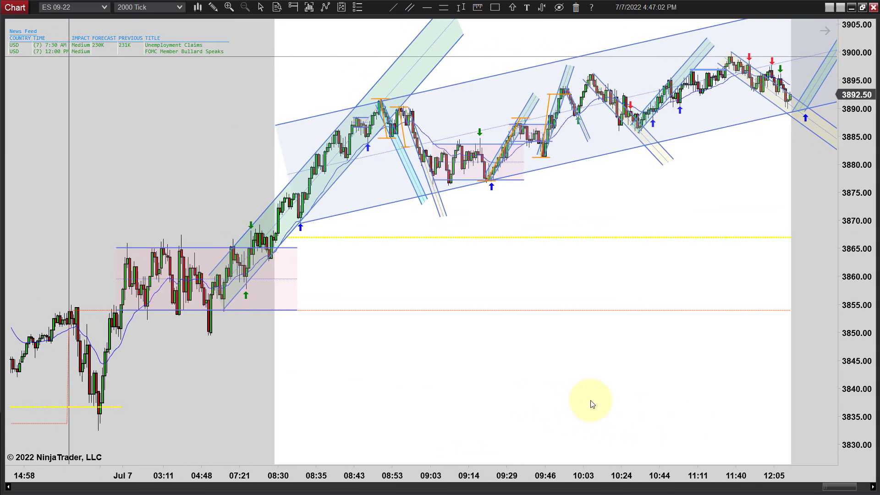
scroll(652, 371, down, 1)
scroll(526, 377, right, 4)
scroll(525, 369, right, 1)
scroll(588, 385, down, 1)
drag(588, 384, 438, 375)
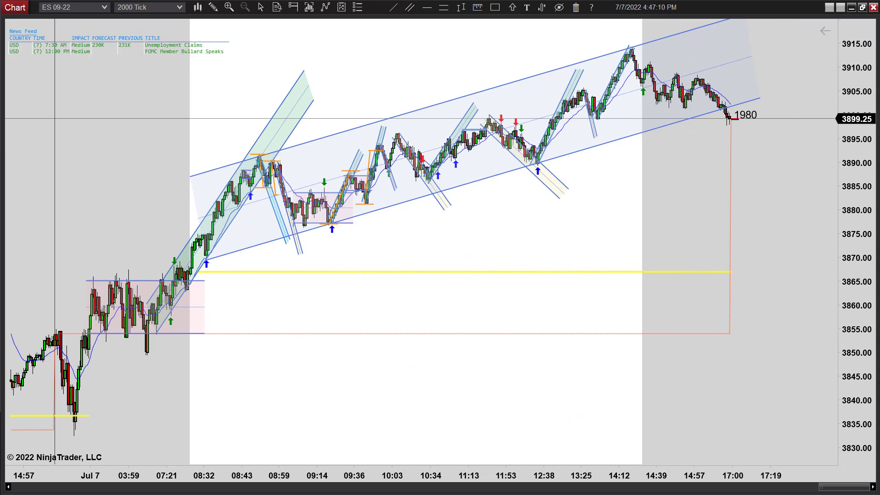
Step: Switch to the Daily chart and set the area color of the steep rising channel from the June low to MediumSeaGreen
key(ctrl+Tab)
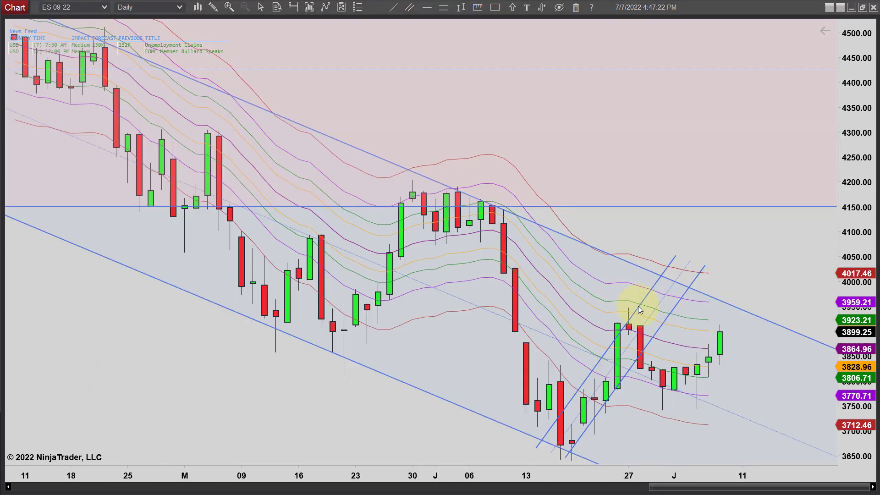
double_click(635, 367)
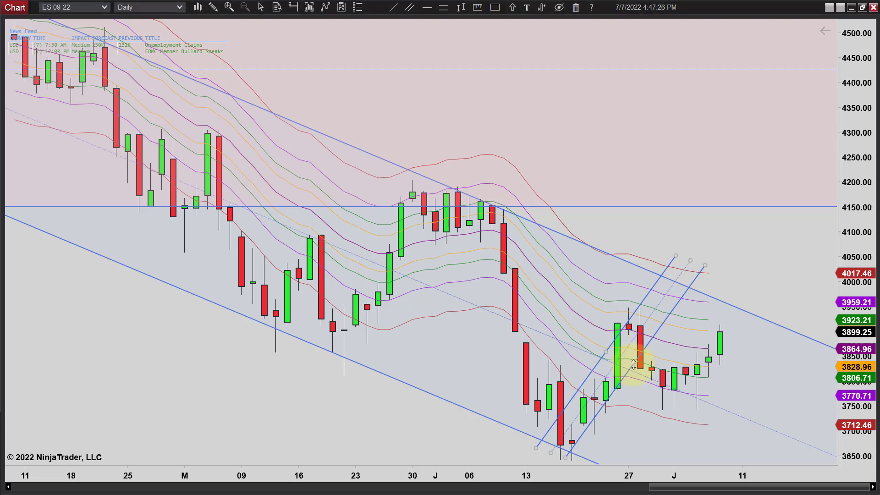
click(610, 227)
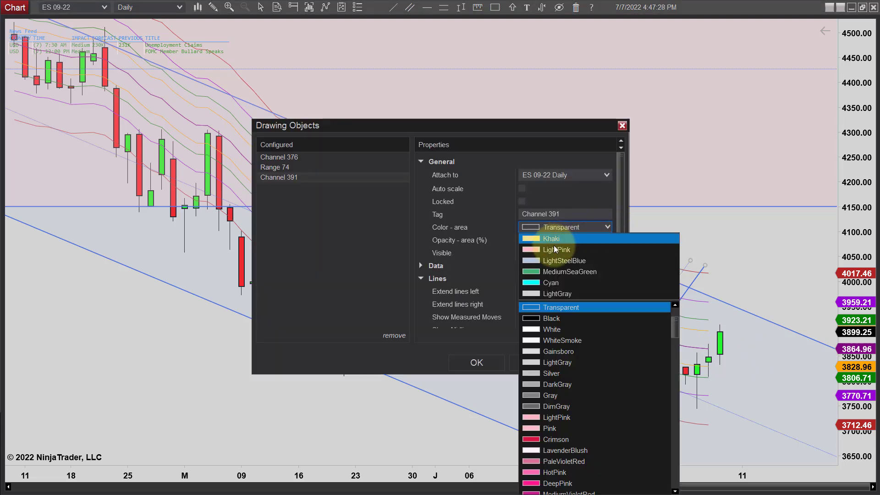
click(557, 272)
click(596, 361)
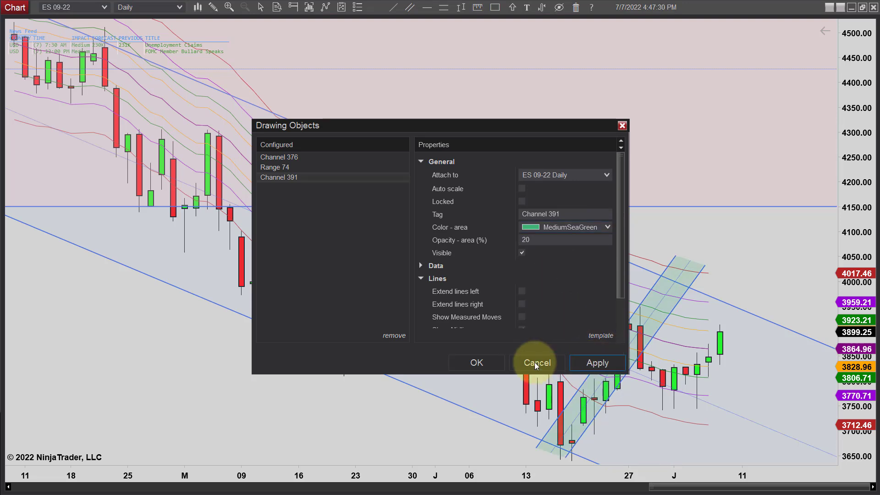
click(476, 362)
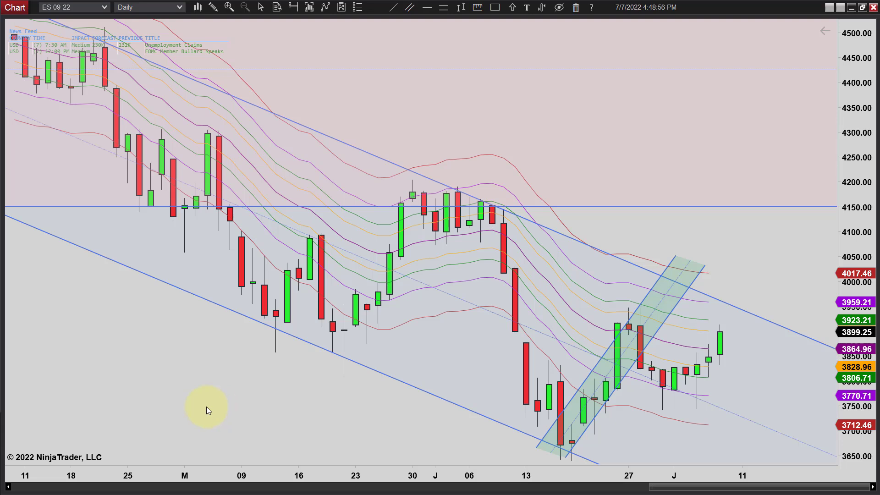
drag(114, 414, 134, 418)
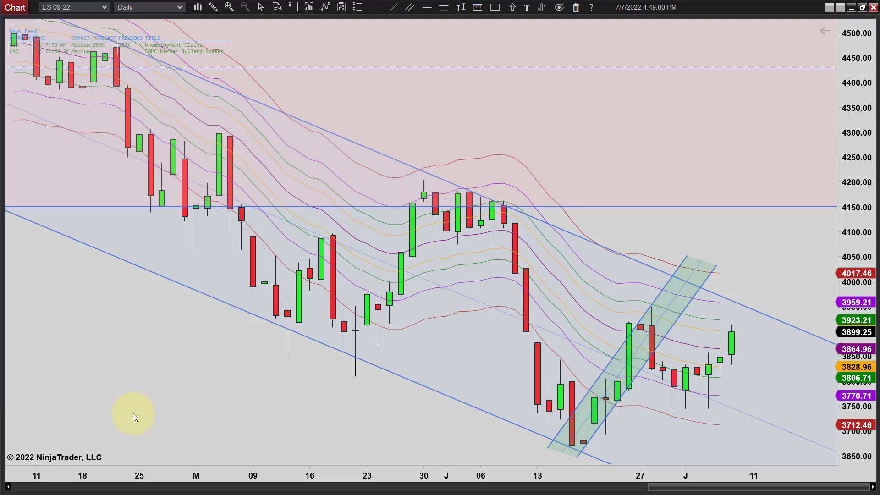